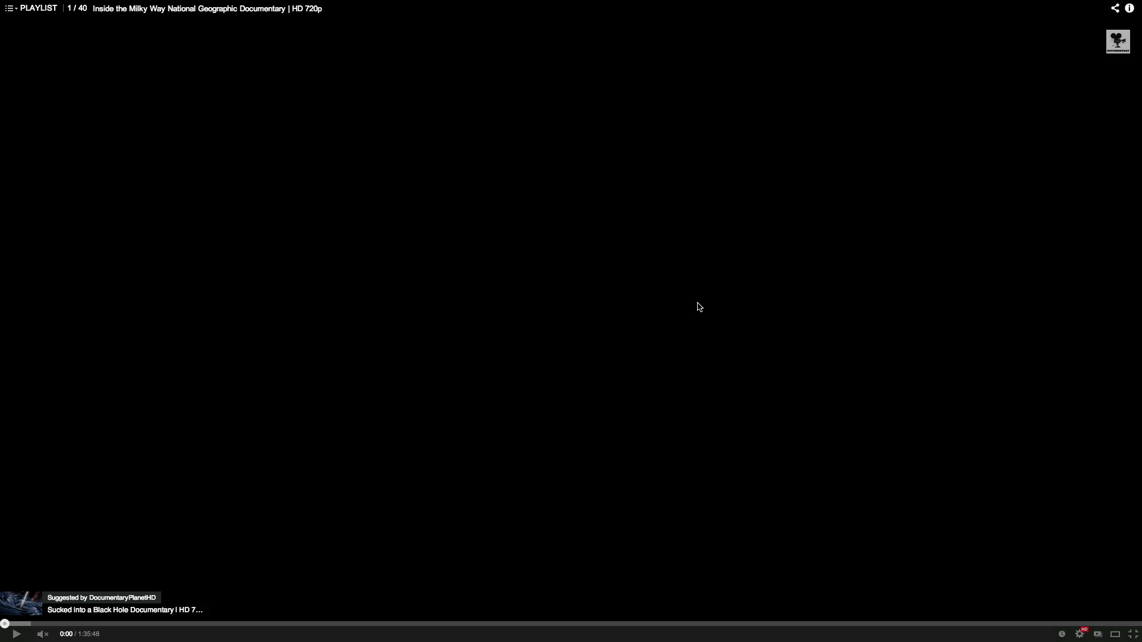
# - Play the Inside the Milky Way documentary, pause at 0:13 on the spiral galaxy, and exit full screen
pyautogui.click(18, 635)
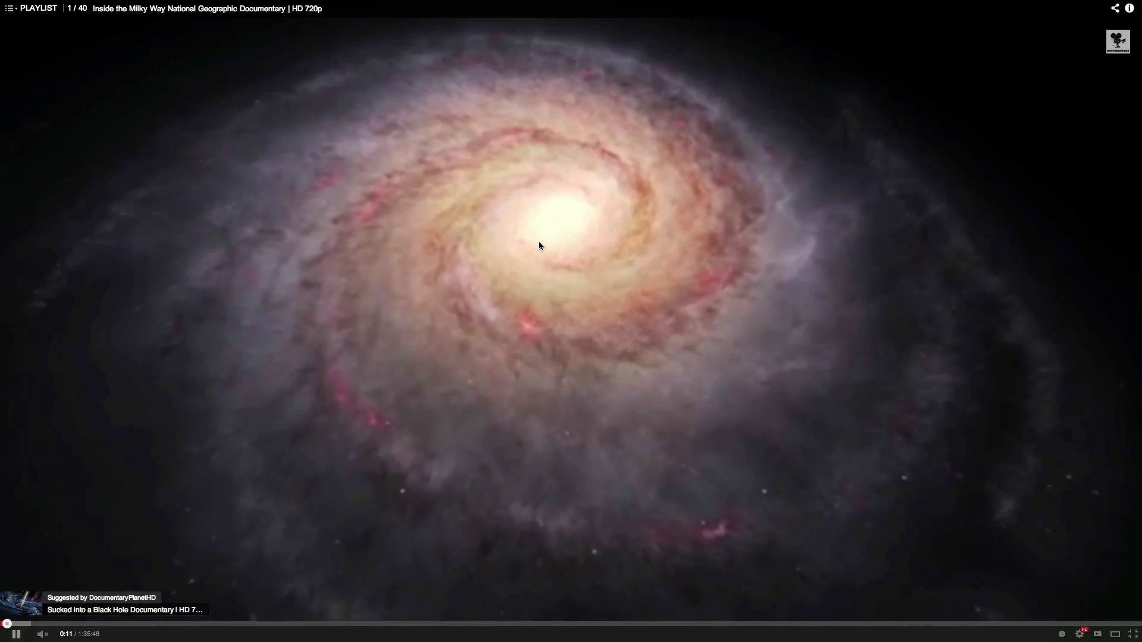
pyautogui.click(16, 634)
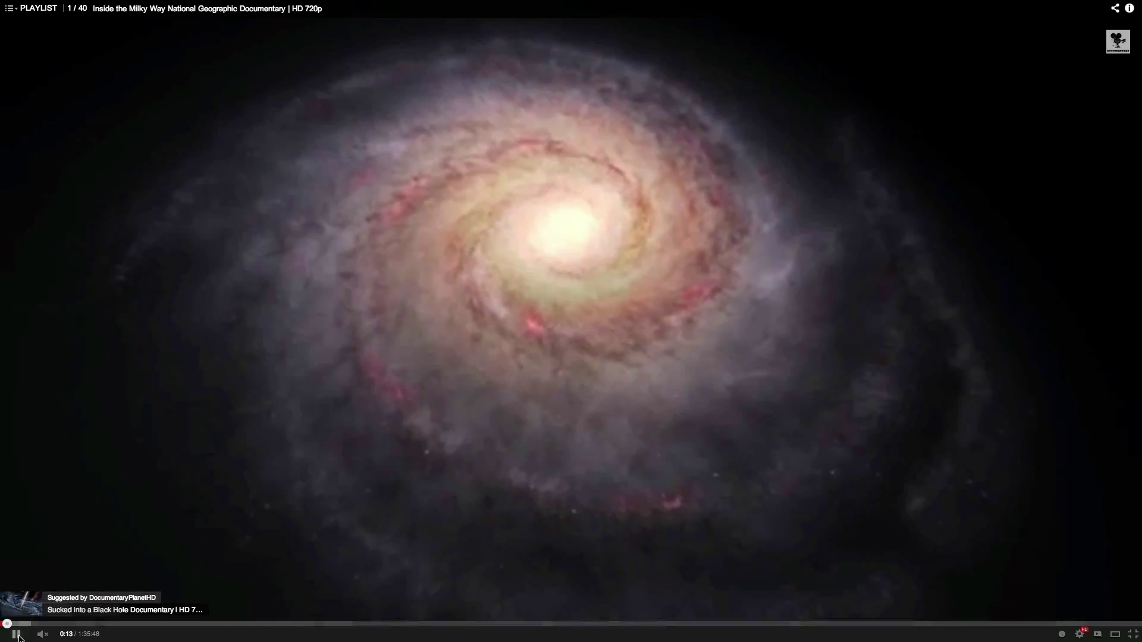
pyautogui.click(1133, 634)
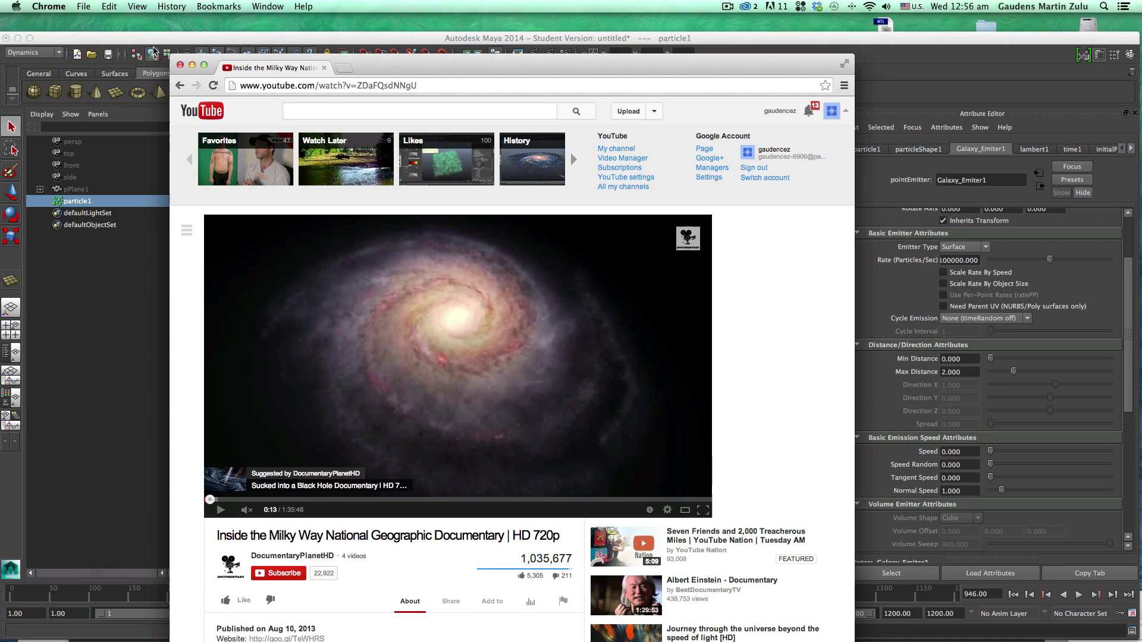
# - Maximize Maya and orbit down to a low side view of the particle plane
pyautogui.moveTo(149, 40); pyautogui.dragTo(143, 10)
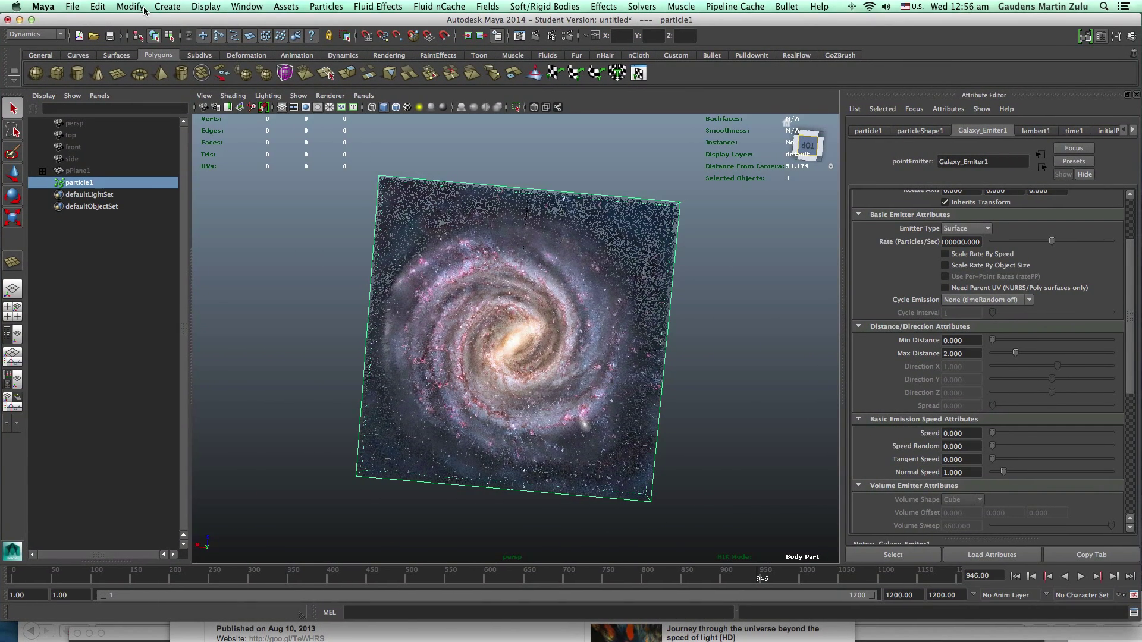
pyautogui.click(32, 20)
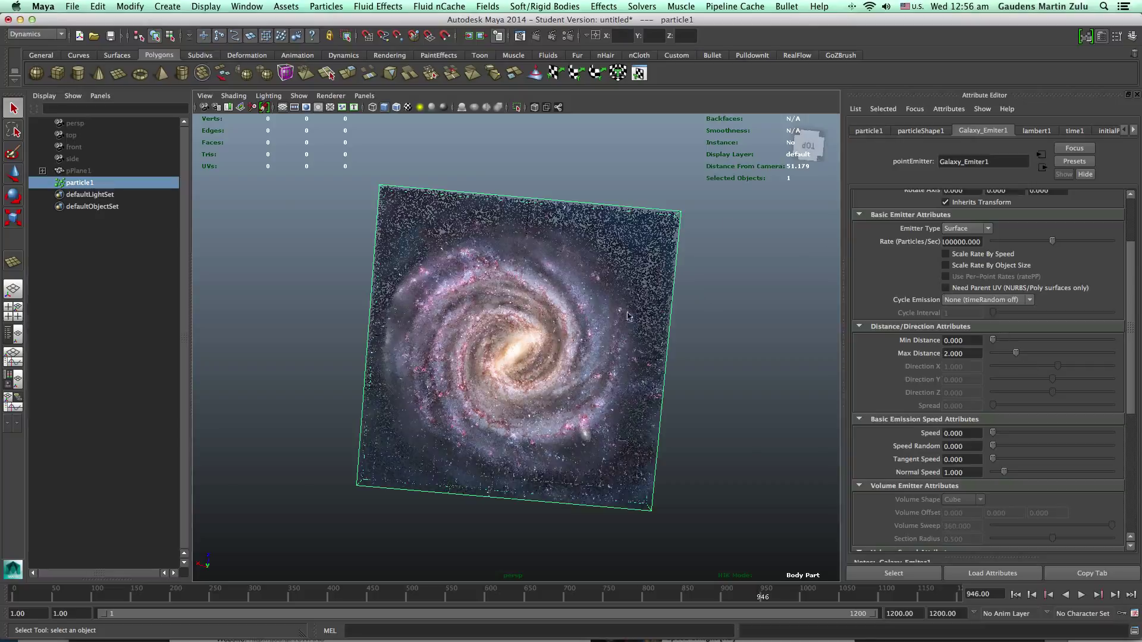
pyautogui.scroll(10, 627, 316)
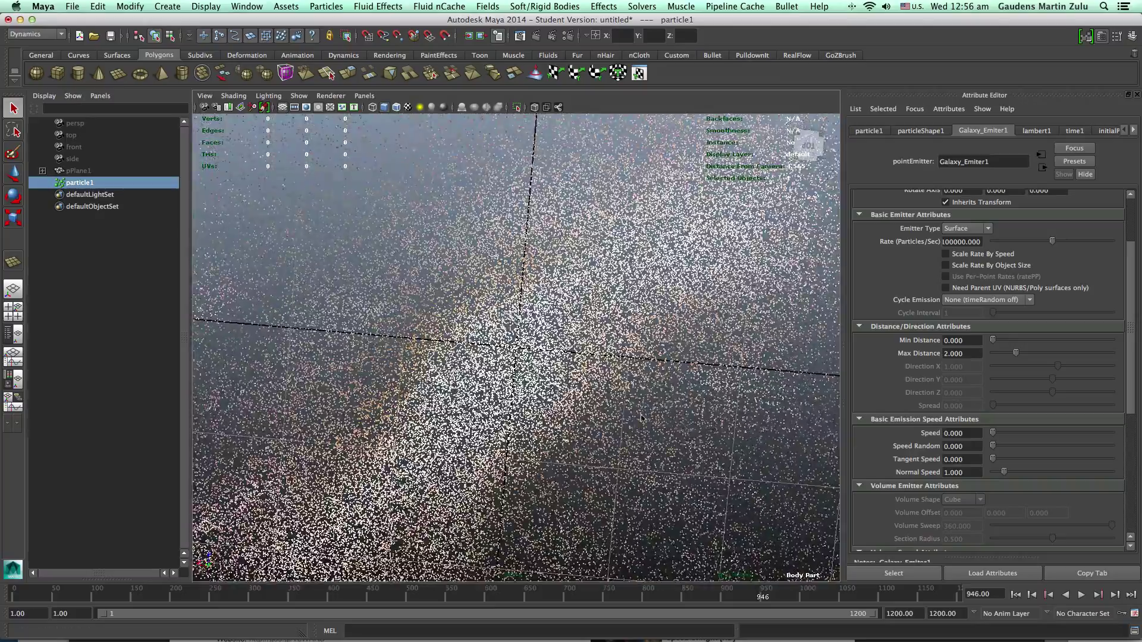
pyautogui.scroll(-10, 640, 418)
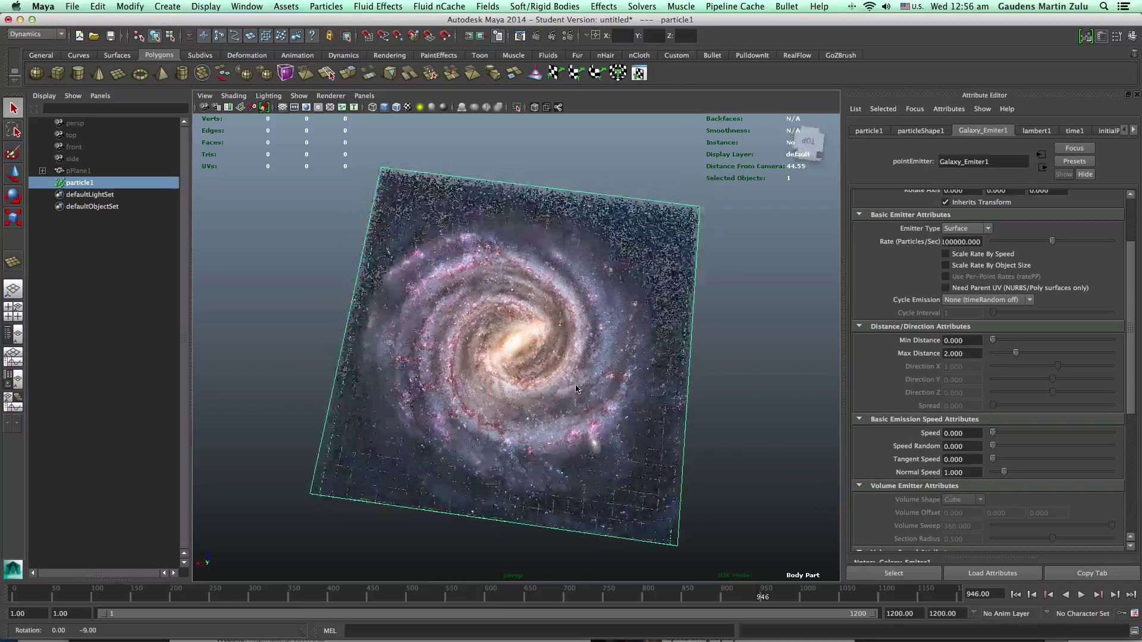
pyautogui.keyDown('alt'); pyautogui.moveTo(575, 389); pyautogui.dragTo(570, 333); pyautogui.keyUp('alt')
pyautogui.scroll(10, 571, 333)
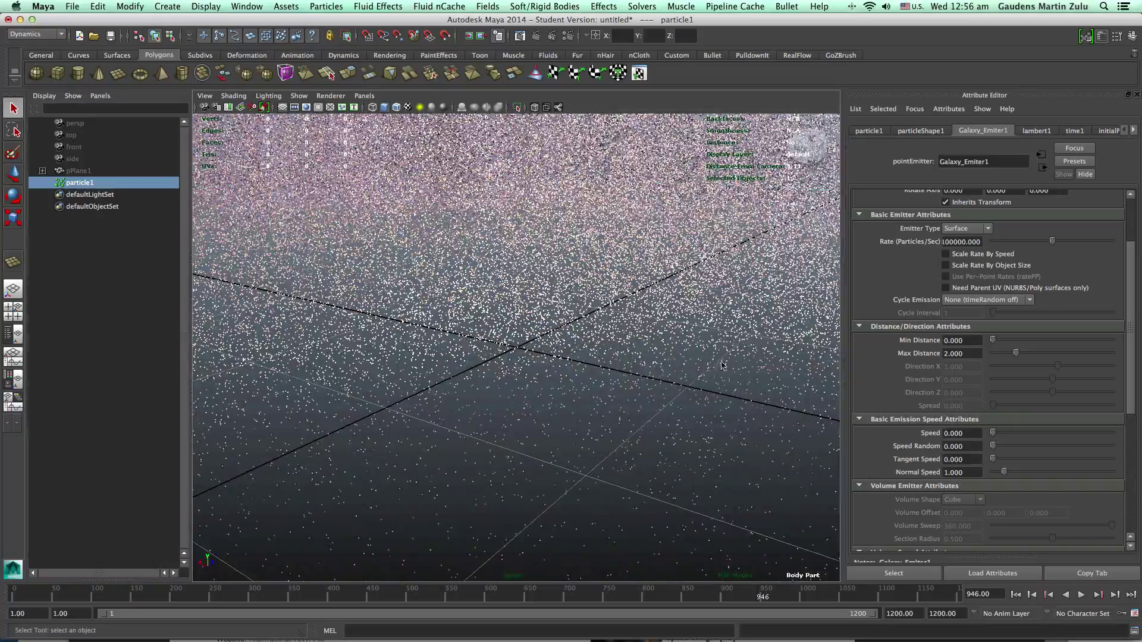
# - Orbit into the particle cloud for a tilted slab view, then move Maya and Chrome aside
pyautogui.keyDown('alt'); pyautogui.moveTo(722, 365); pyautogui.dragTo(581, 340); pyautogui.keyUp('alt')
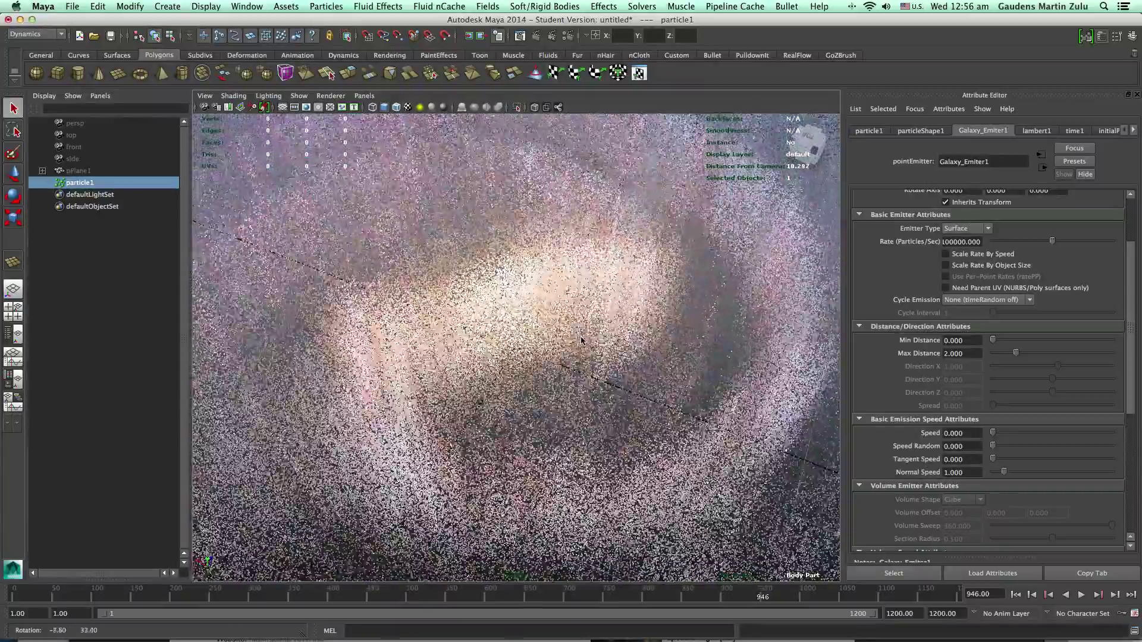
pyautogui.keyDown('alt'); pyautogui.moveTo(581, 340); pyautogui.dragTo(569, 302, button='right'); pyautogui.keyUp('alt')
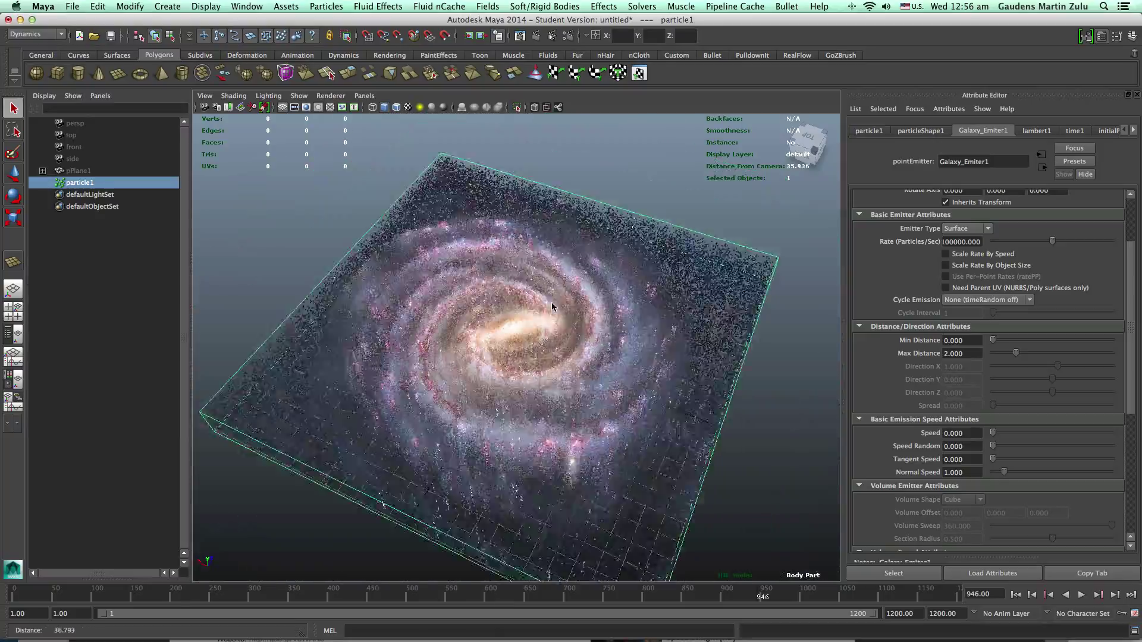
pyautogui.keyDown('alt'); pyautogui.moveTo(552, 306); pyautogui.dragTo(569, 343); pyautogui.keyUp('alt')
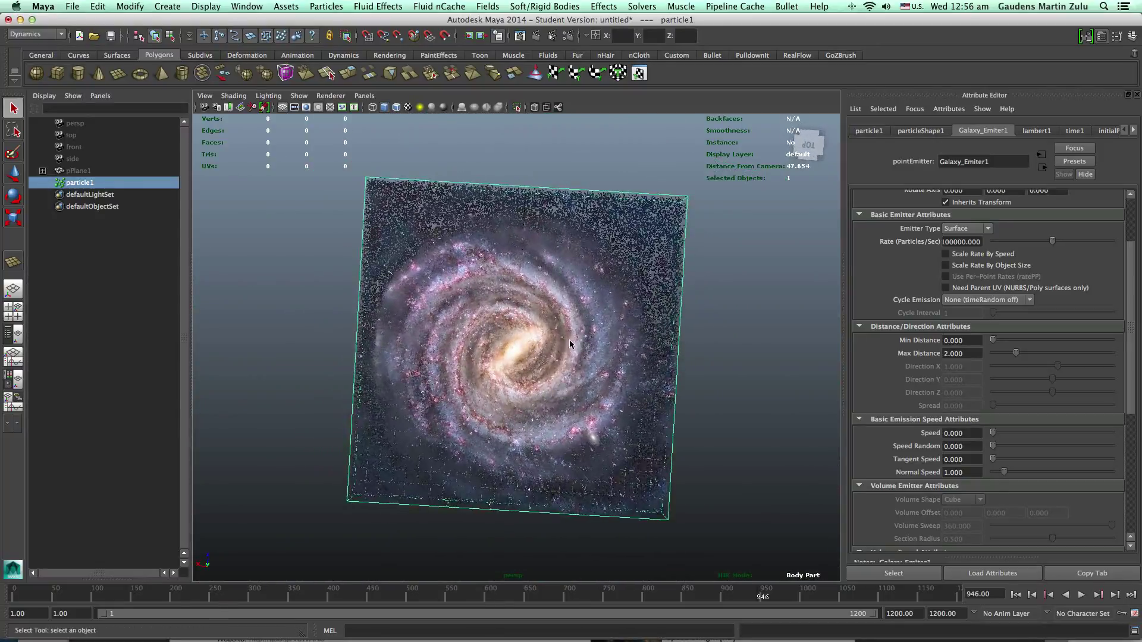
pyautogui.keyDown('alt'); pyautogui.moveTo(569, 343); pyautogui.dragTo(457, 315, button='right'); pyautogui.keyUp('alt')
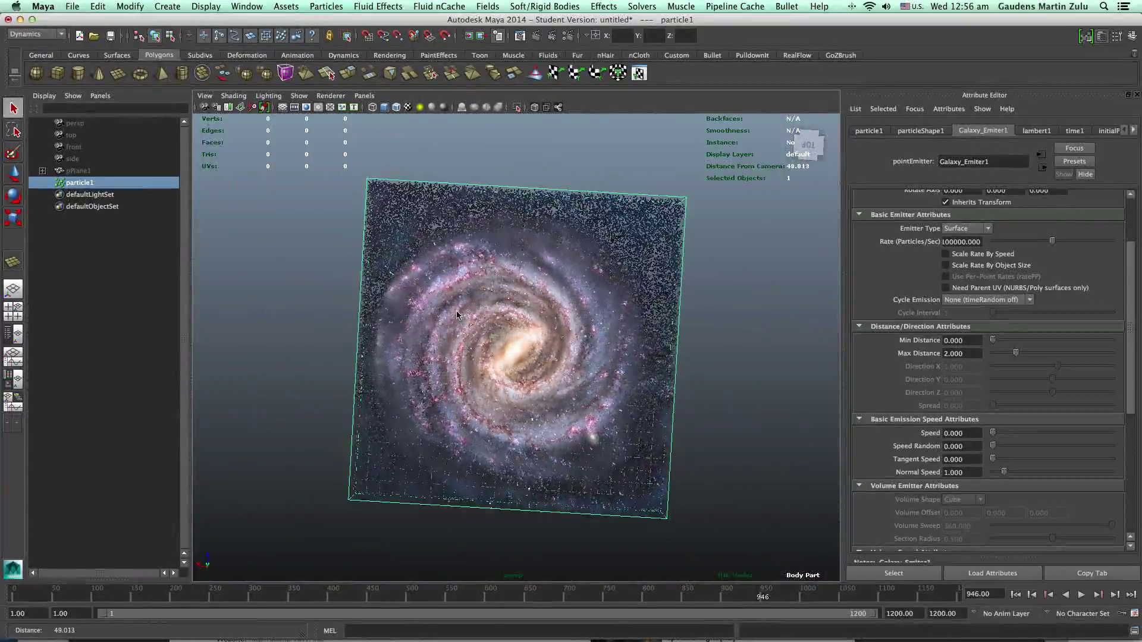
pyautogui.keyDown('alt'); pyautogui.moveTo(457, 316); pyautogui.dragTo(575, 356); pyautogui.keyUp('alt')
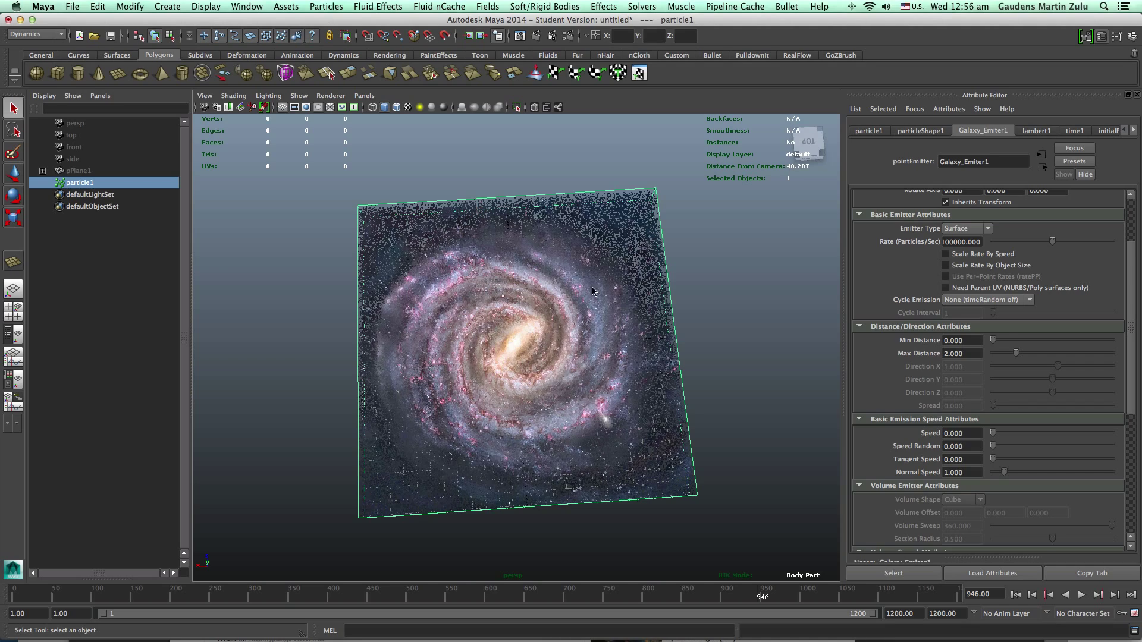
pyautogui.moveTo(857, 21); pyautogui.dragTo(394, 22)
pyautogui.moveTo(796, 66); pyautogui.dragTo(573, 628)
# - Quick Look the colour image Milky_Way_Galaxy_01.jpg on the desktop
pyautogui.click(775, 184)
pyautogui.click(747, 109)
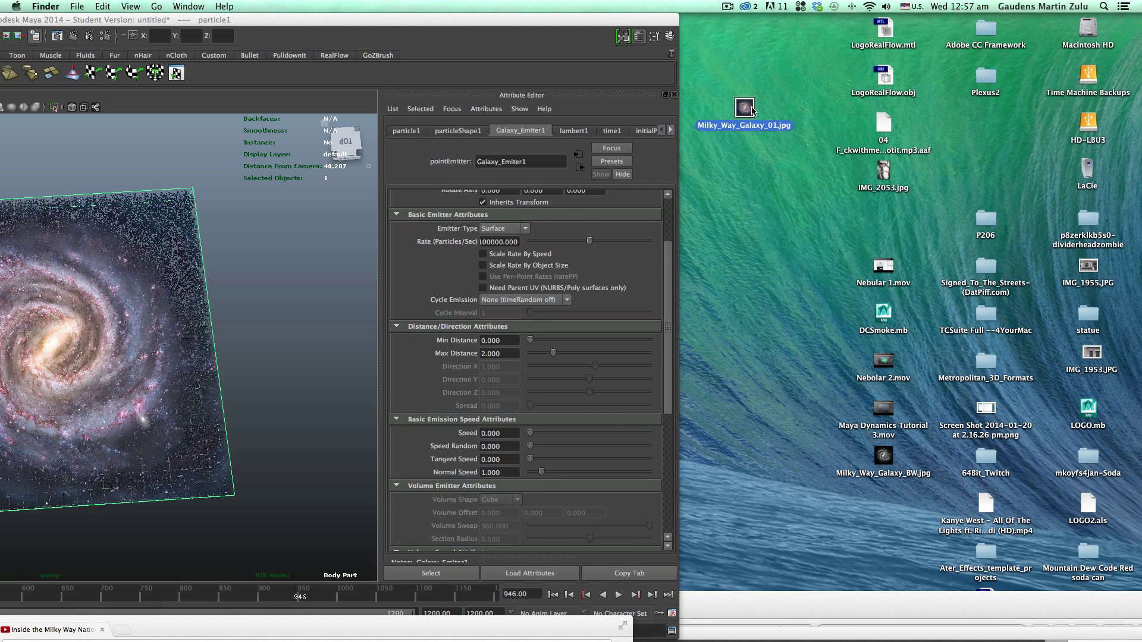
pyautogui.press('space')
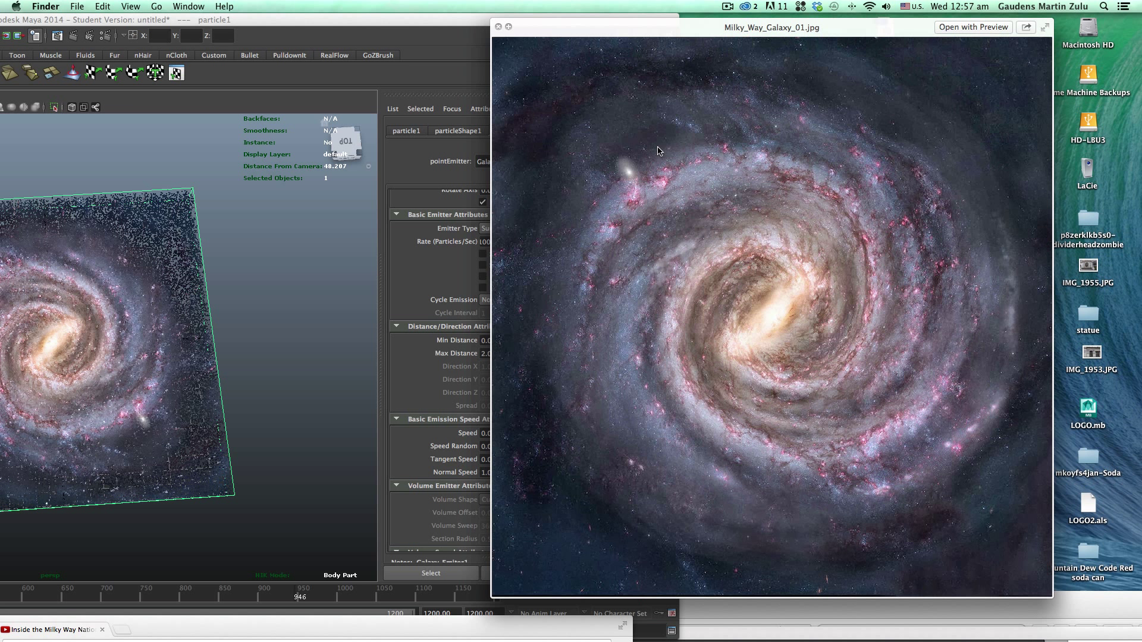
pyautogui.press('space')
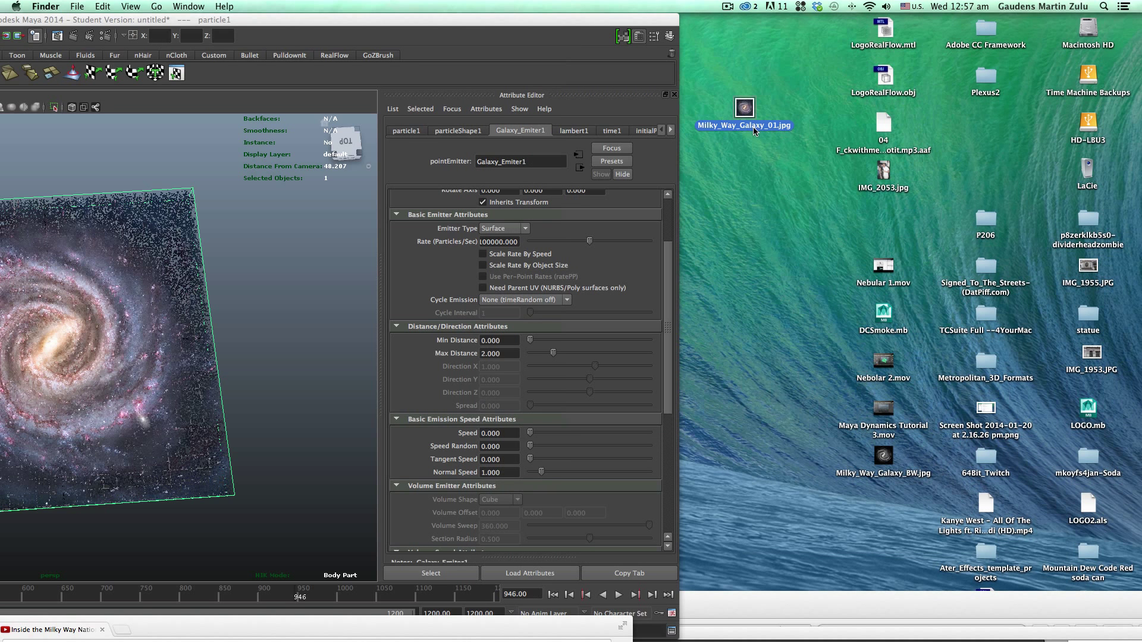
# - Quick Look Milky_Way_Galaxy_BW.jpg, then return Maya to full screen
pyautogui.click(884, 457)
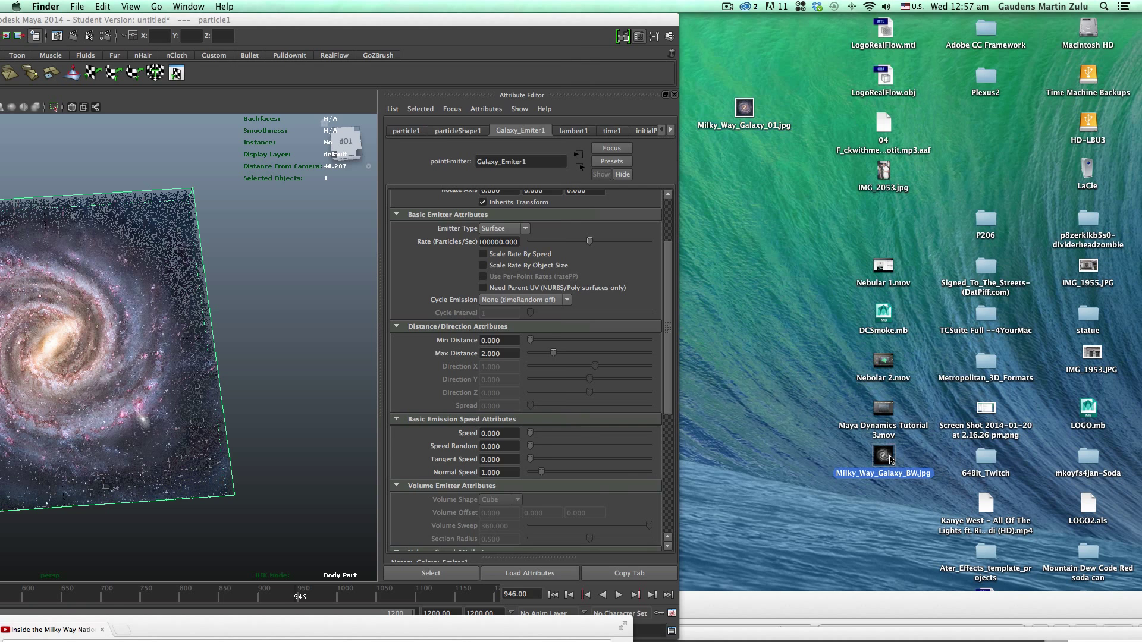
pyautogui.press('space')
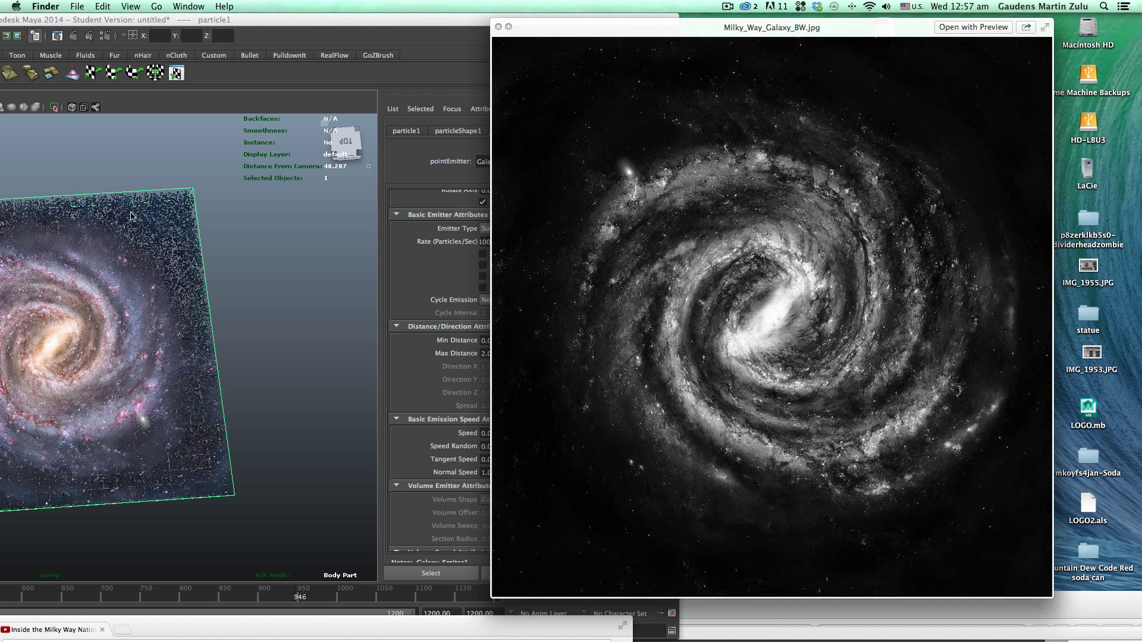
pyautogui.click(498, 27)
pyautogui.doubleClick(595, 19)
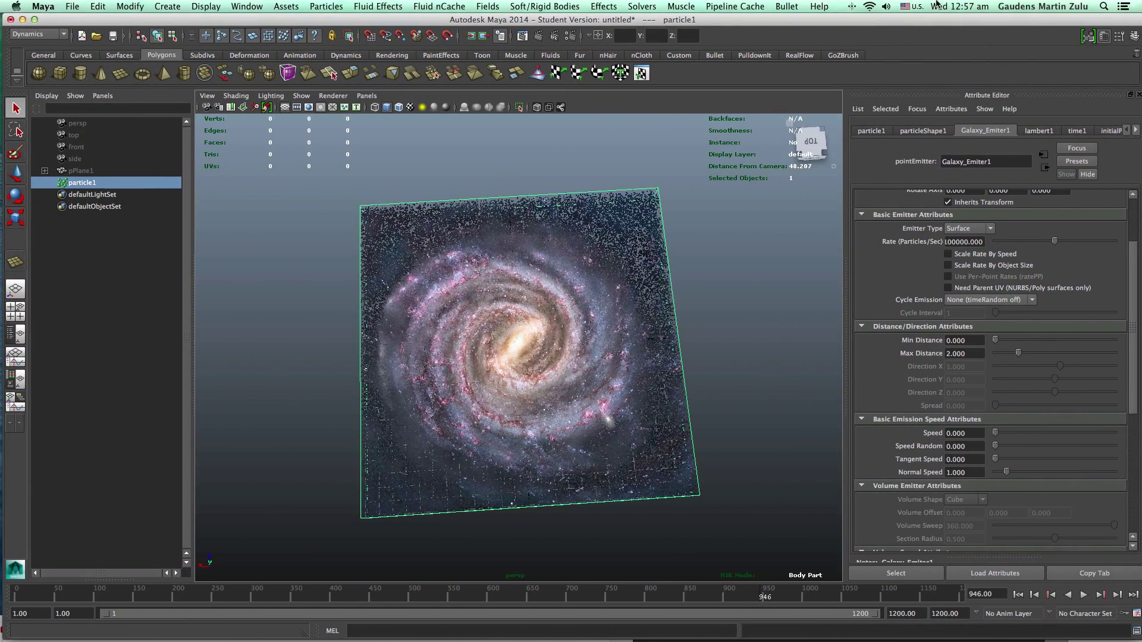
# - Start a new scene, discarding the particle scene without saving
pyautogui.keyDown('alt'); pyautogui.moveTo(506, 427); pyautogui.dragTo(313, 288, button='right'); pyautogui.keyUp('alt')
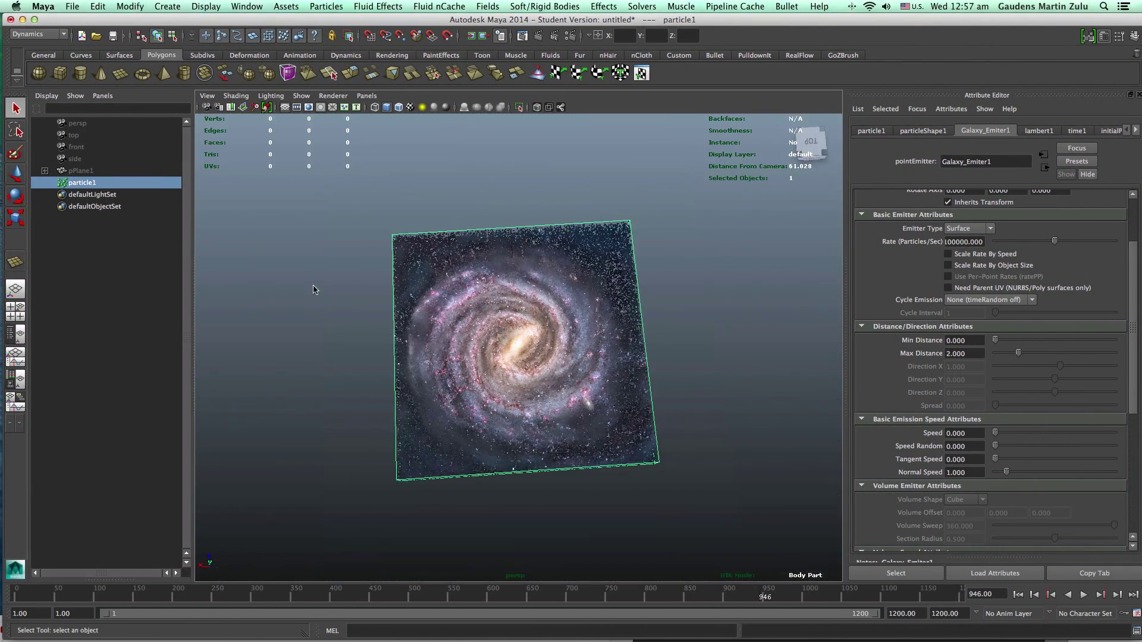
pyautogui.click(82, 37)
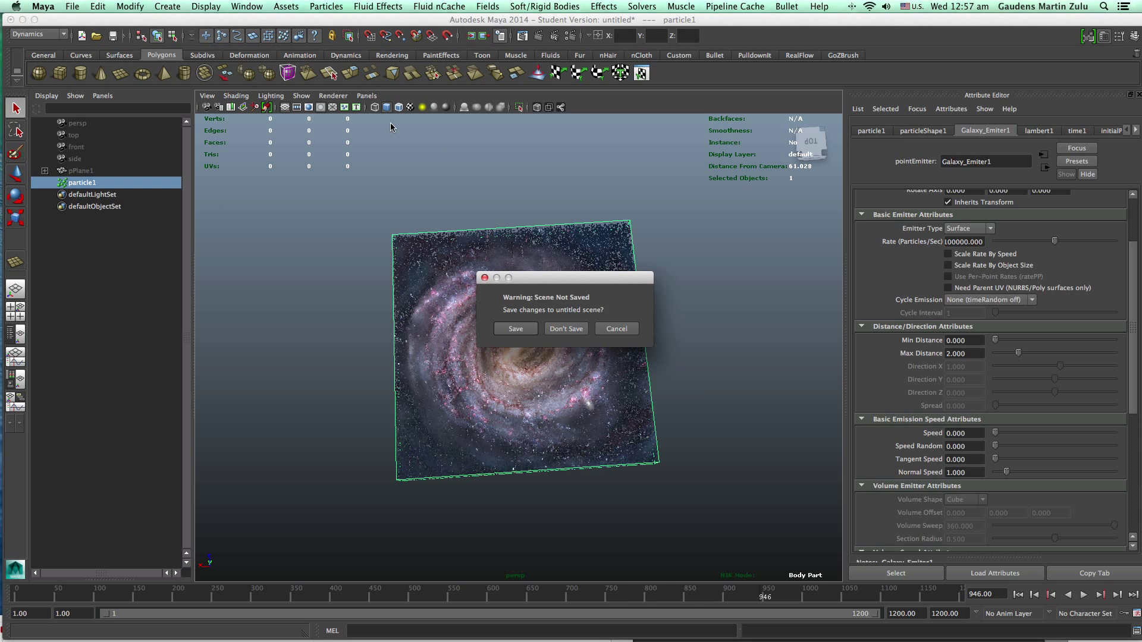
pyautogui.click(566, 329)
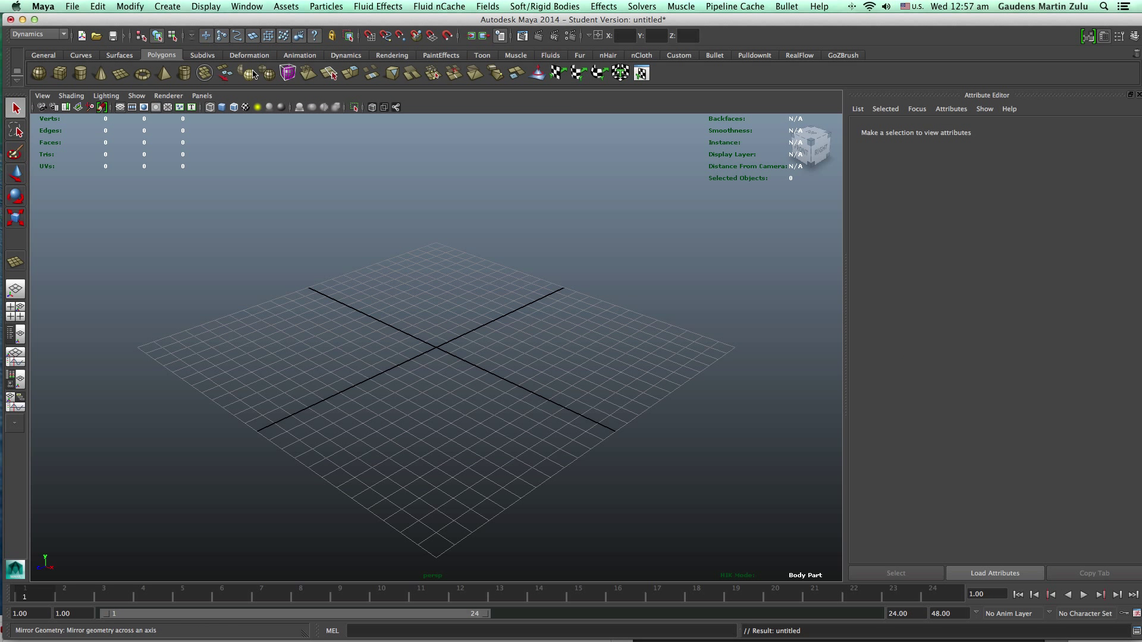
# - Draw a polygon plane across the grid and display it shaded
pyautogui.click(121, 75)
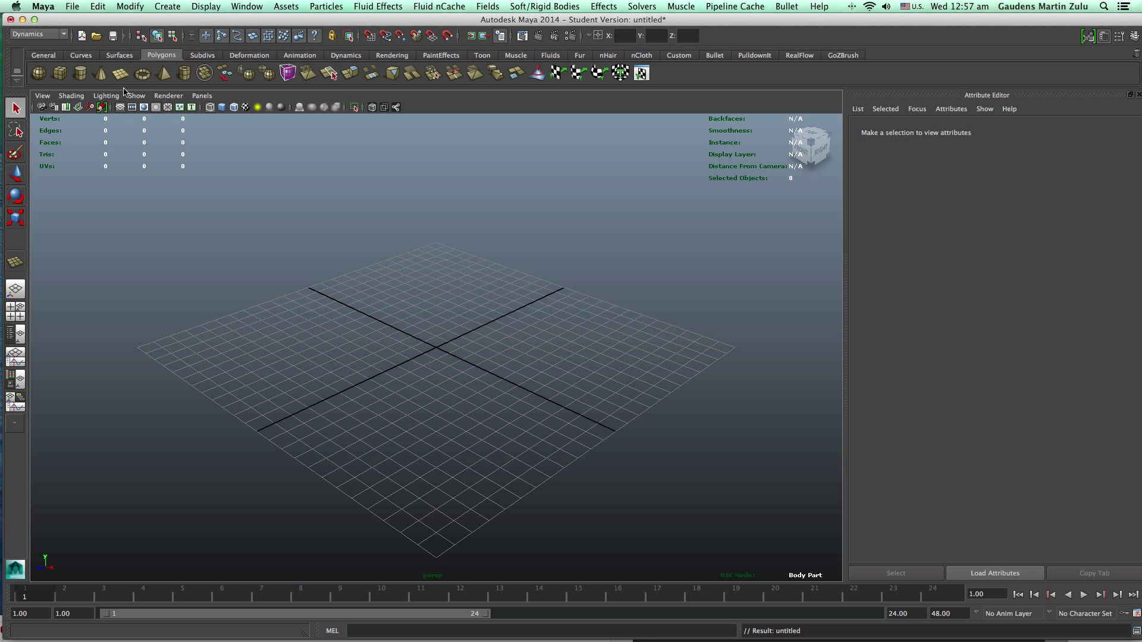
pyautogui.moveTo(139, 349); pyautogui.dragTo(738, 347)
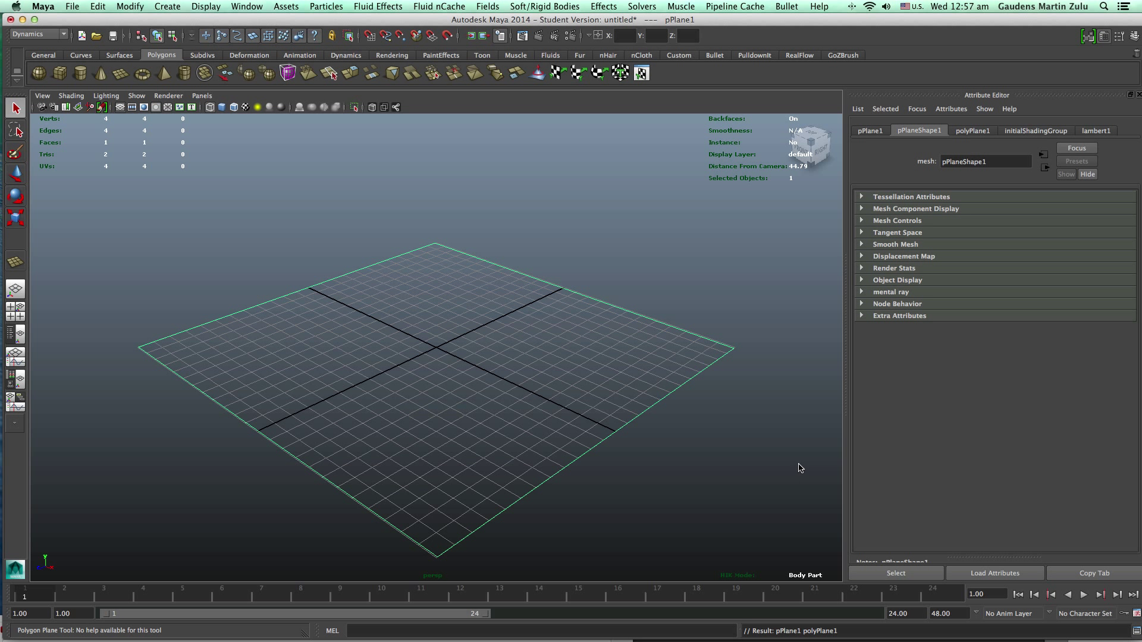
pyautogui.press('5')
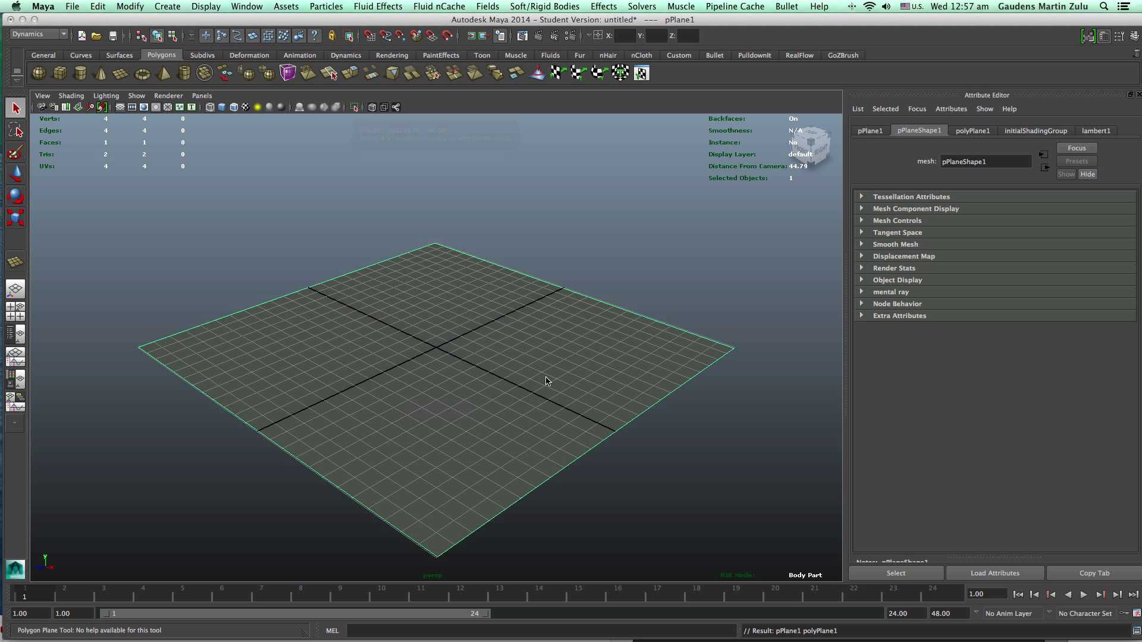
pyautogui.keyDown('alt'); pyautogui.moveTo(577, 421); pyautogui.dragTo(412, 394, button='right'); pyautogui.keyUp('alt')
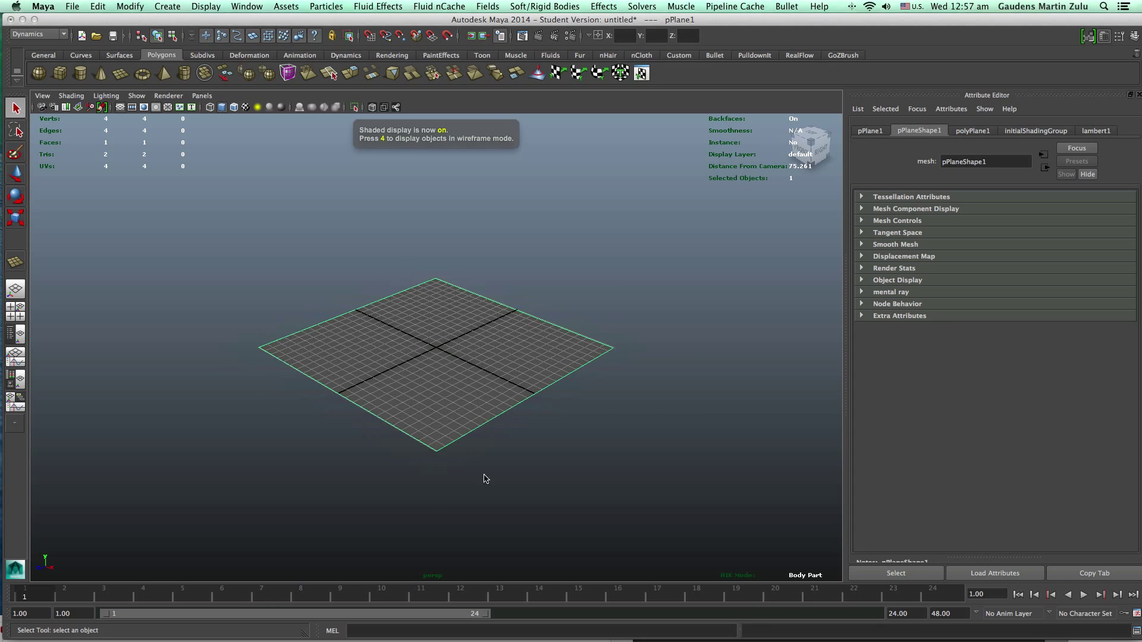
pyautogui.keyDown('alt'); pyautogui.moveTo(487, 479); pyautogui.dragTo(419, 524); pyautogui.keyUp('alt')
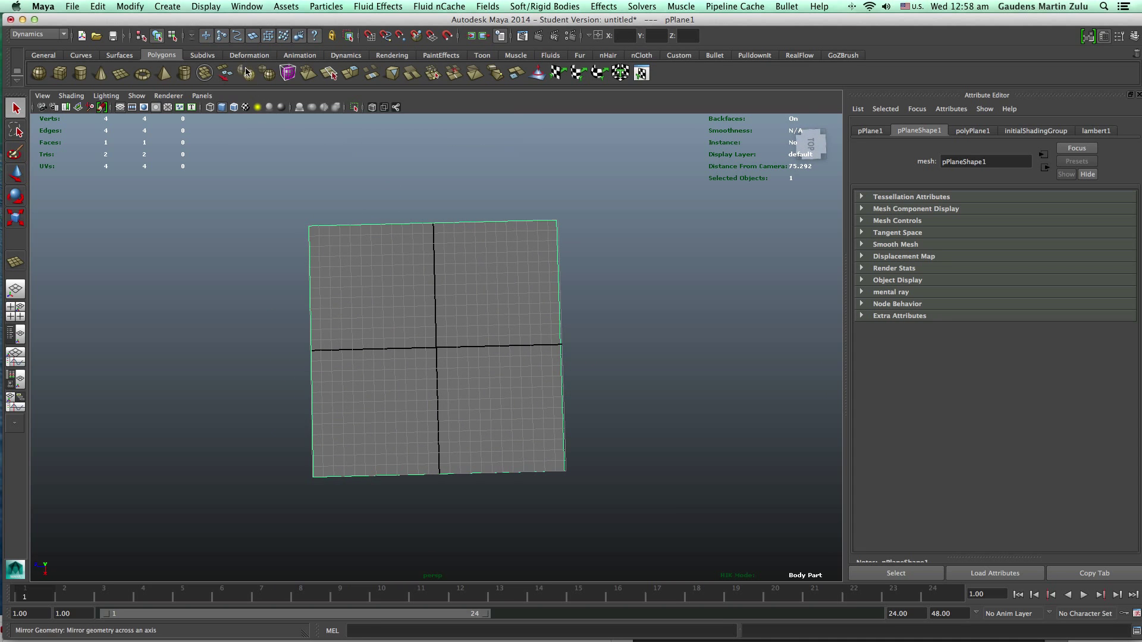
# - Open the Emit from Object options and reset them to default settings
pyautogui.moveTo(291, 22); pyautogui.dragTo(289, 21)
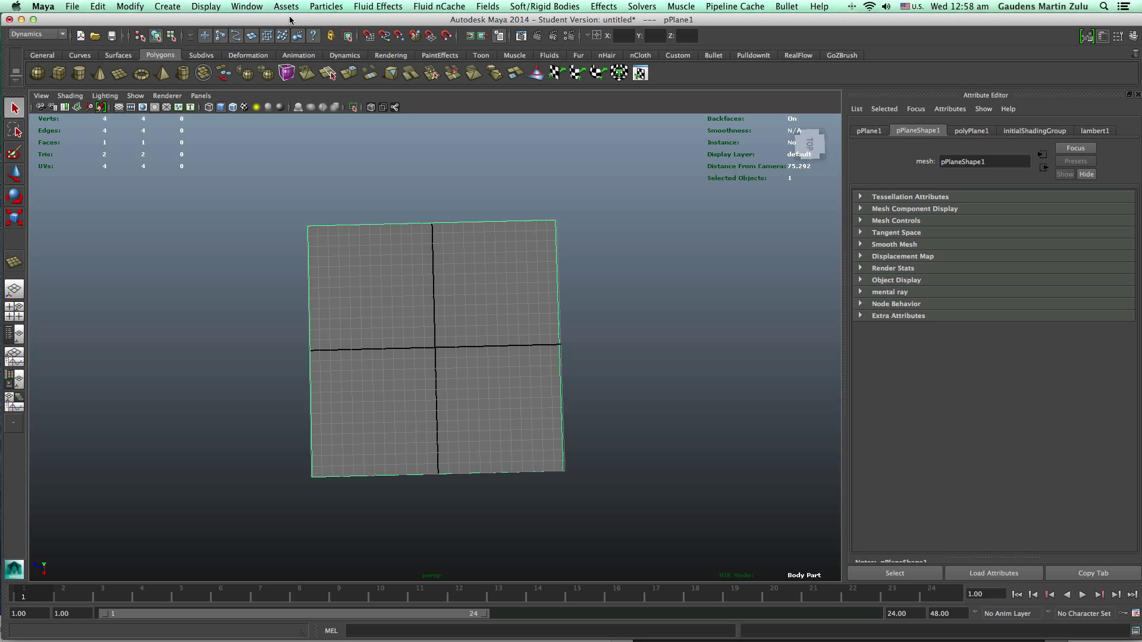
pyautogui.click(329, 9)
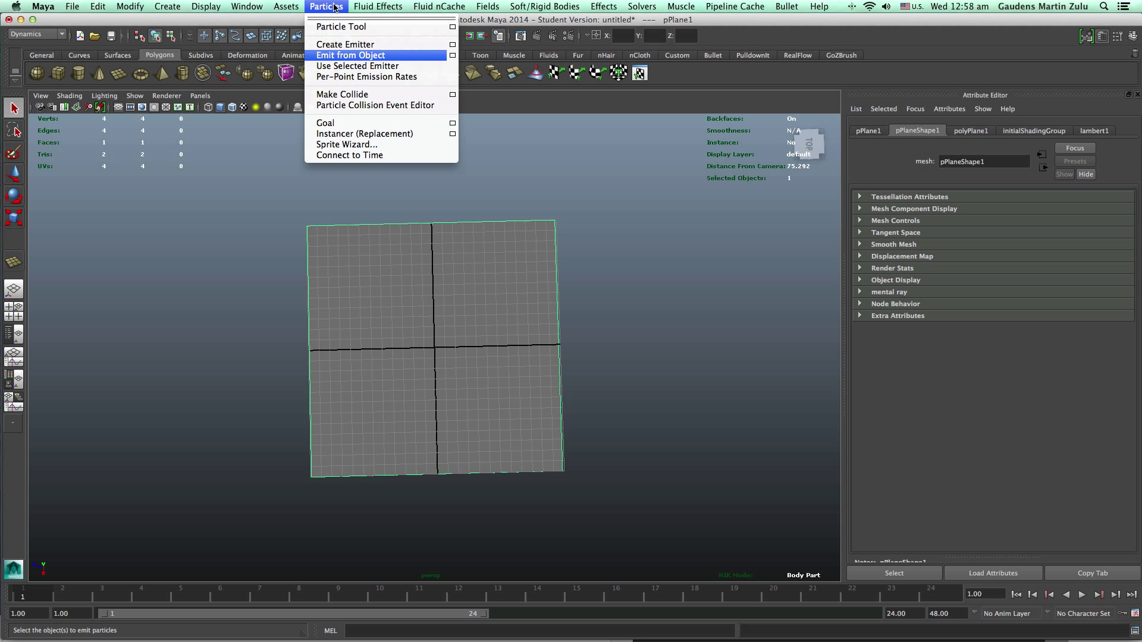
pyautogui.click(453, 55)
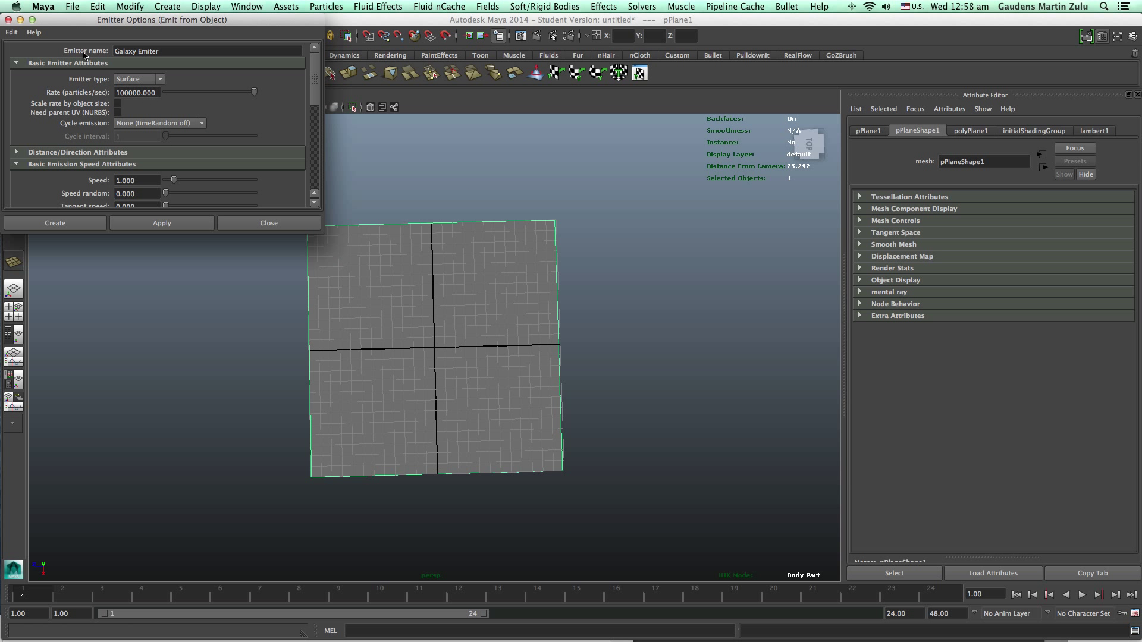
pyautogui.click(33, 32)
pyautogui.click(11, 31)
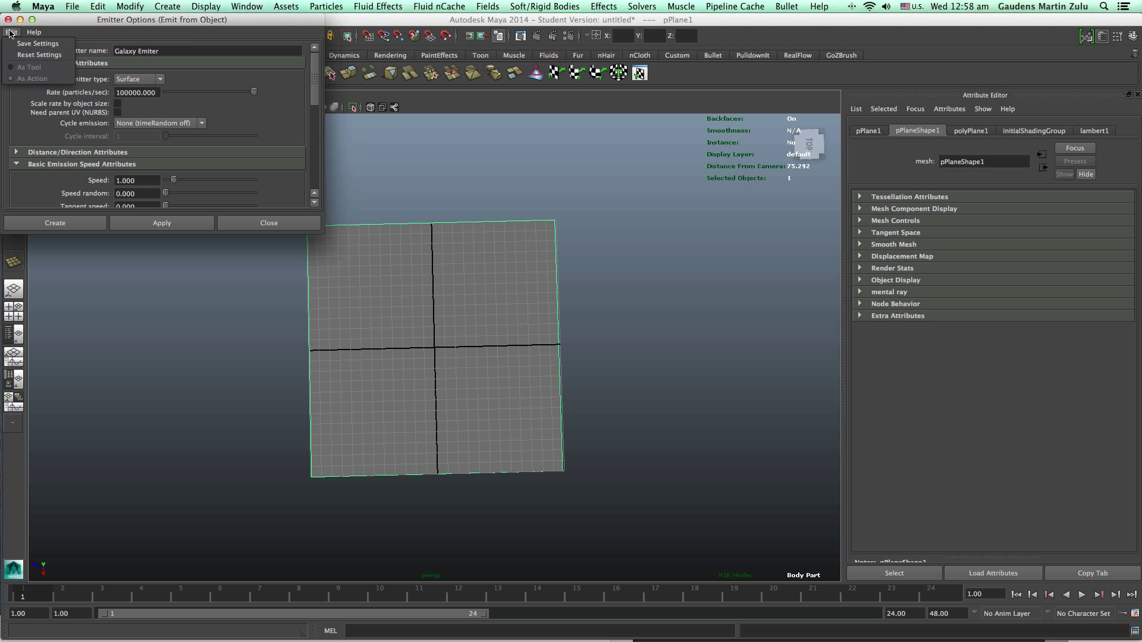
pyautogui.click(18, 54)
# - Create a Surface emitter on the plane at rate 100000, then close the options
pyautogui.click(136, 92)
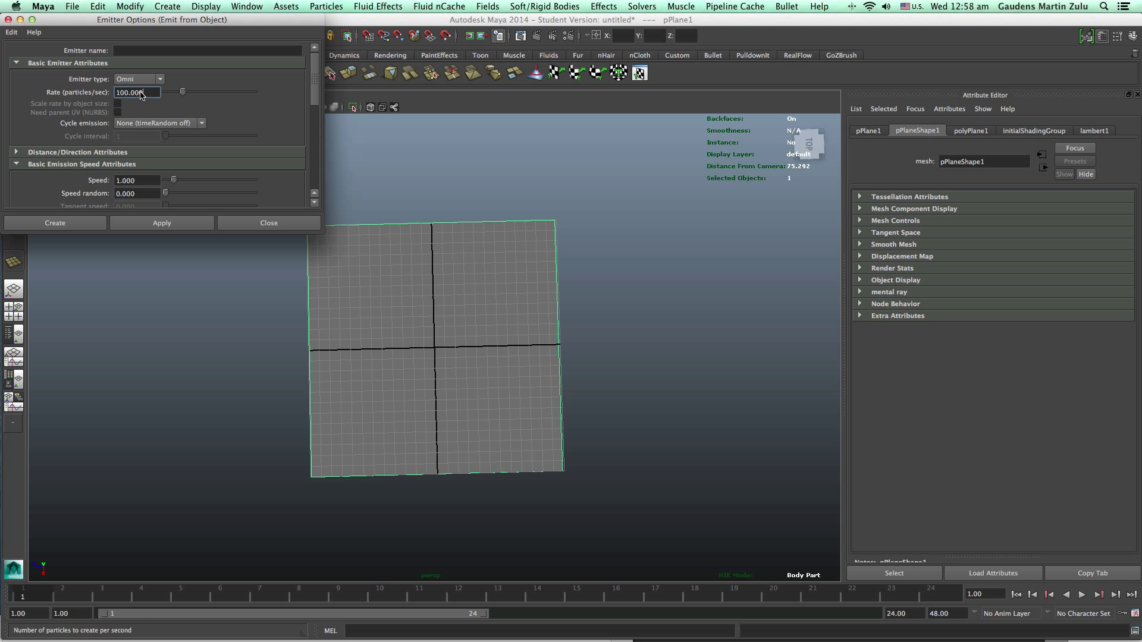
pyautogui.write('1')
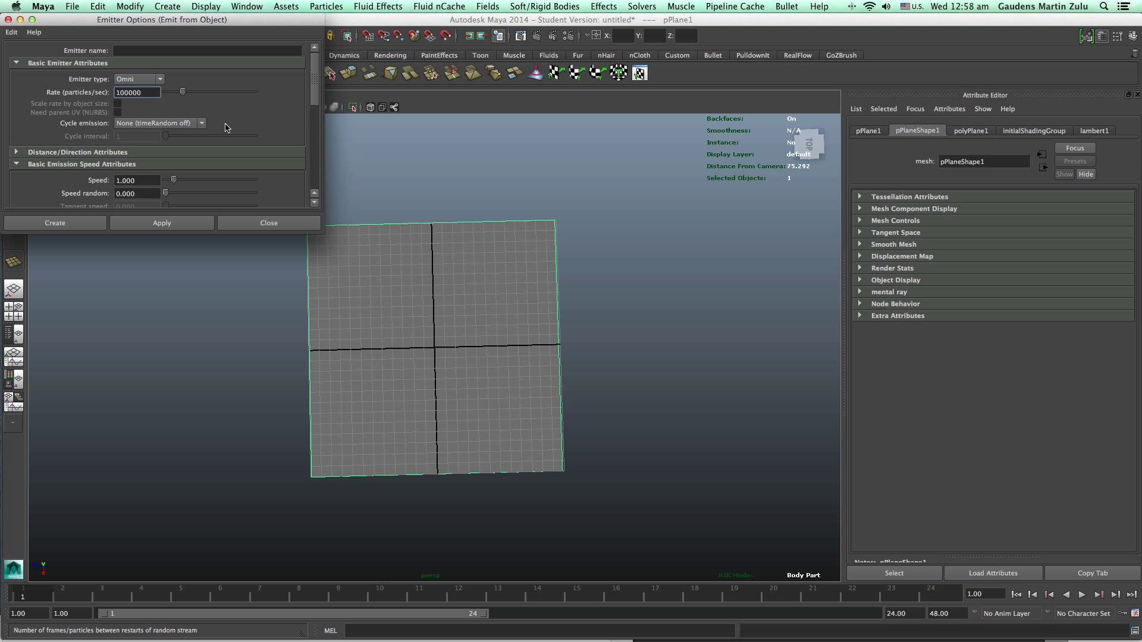
pyautogui.click(160, 79)
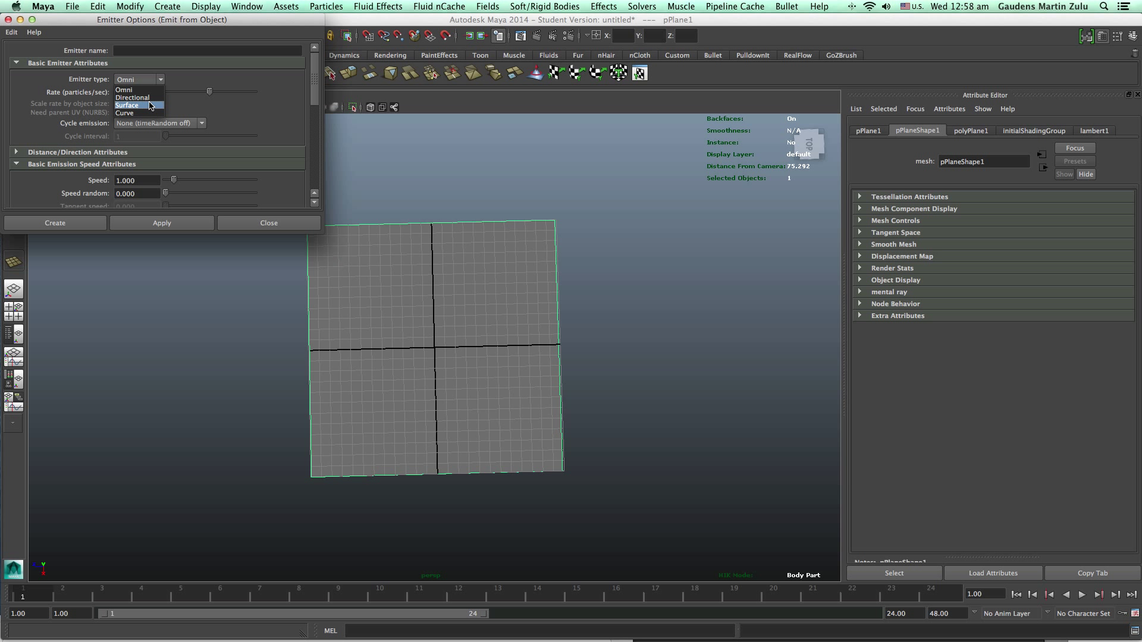
pyautogui.click(150, 106)
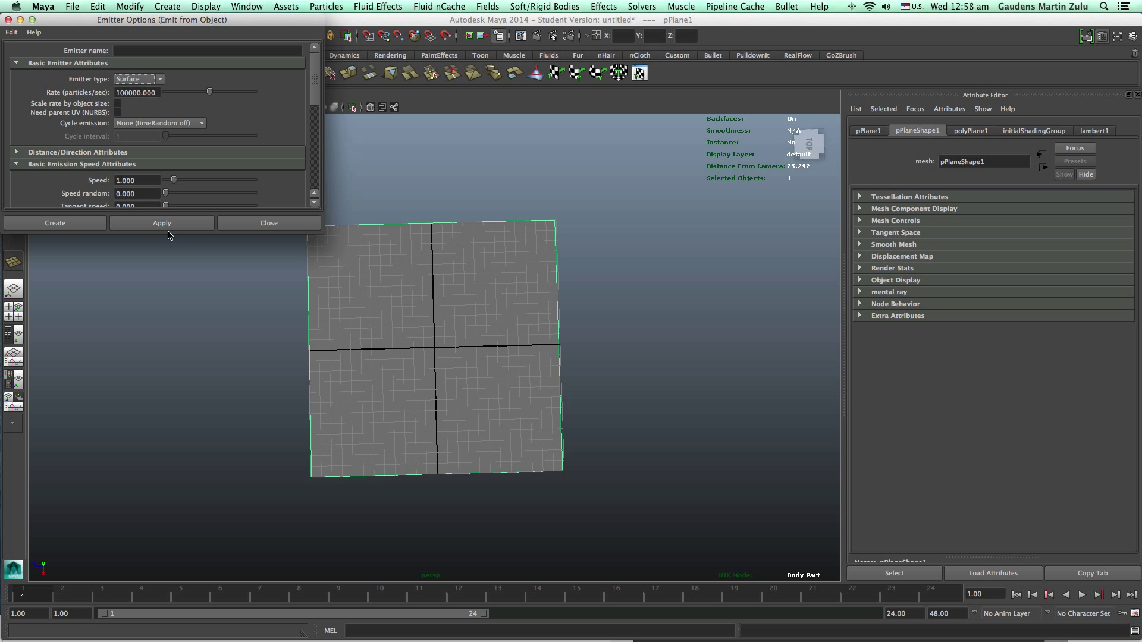
pyautogui.click(54, 223)
pyautogui.click(54, 224)
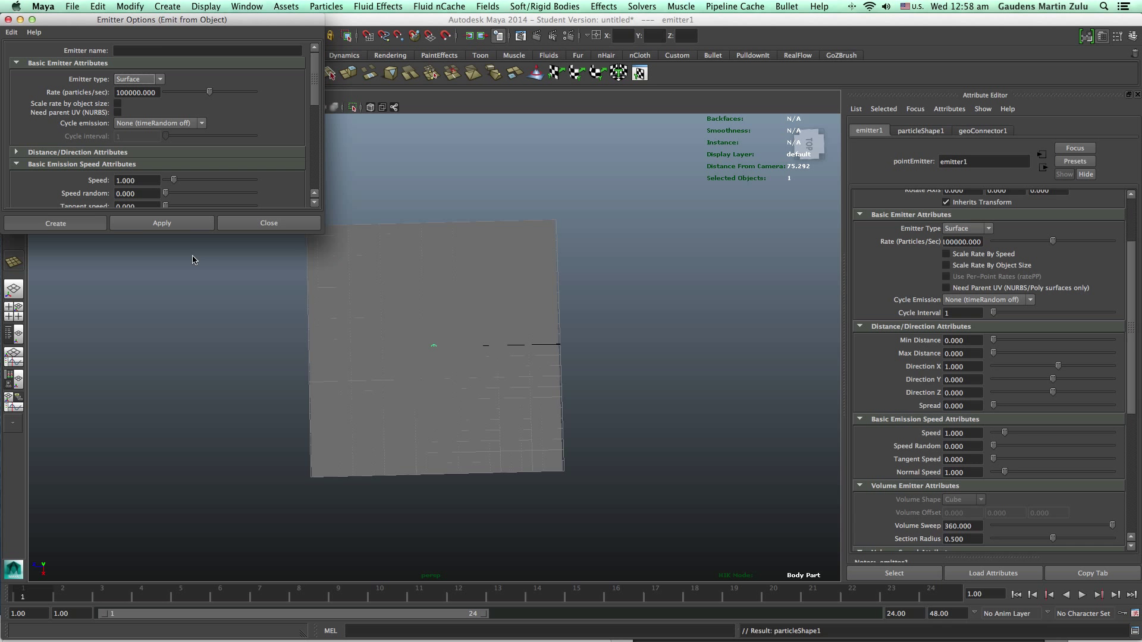
pyautogui.click(269, 223)
# - Tilt the view and test-play the simulation to watch particles emit
pyautogui.keyDown('alt'); pyautogui.moveTo(486, 362); pyautogui.dragTo(525, 425); pyautogui.keyUp('alt')
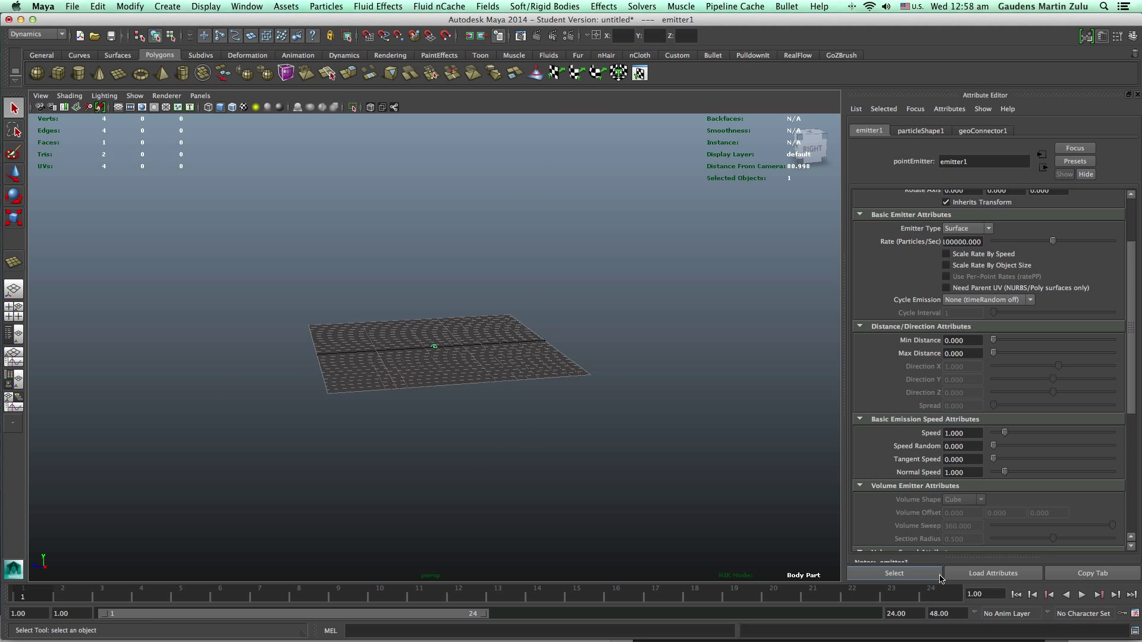
pyautogui.click(1083, 595)
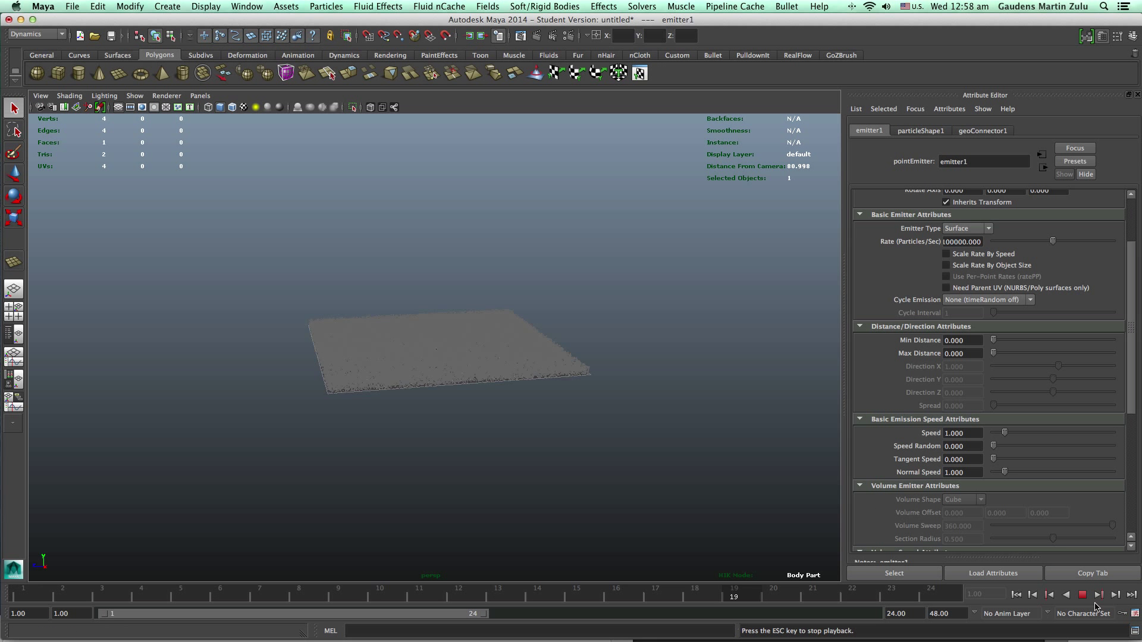
pyautogui.click(1083, 595)
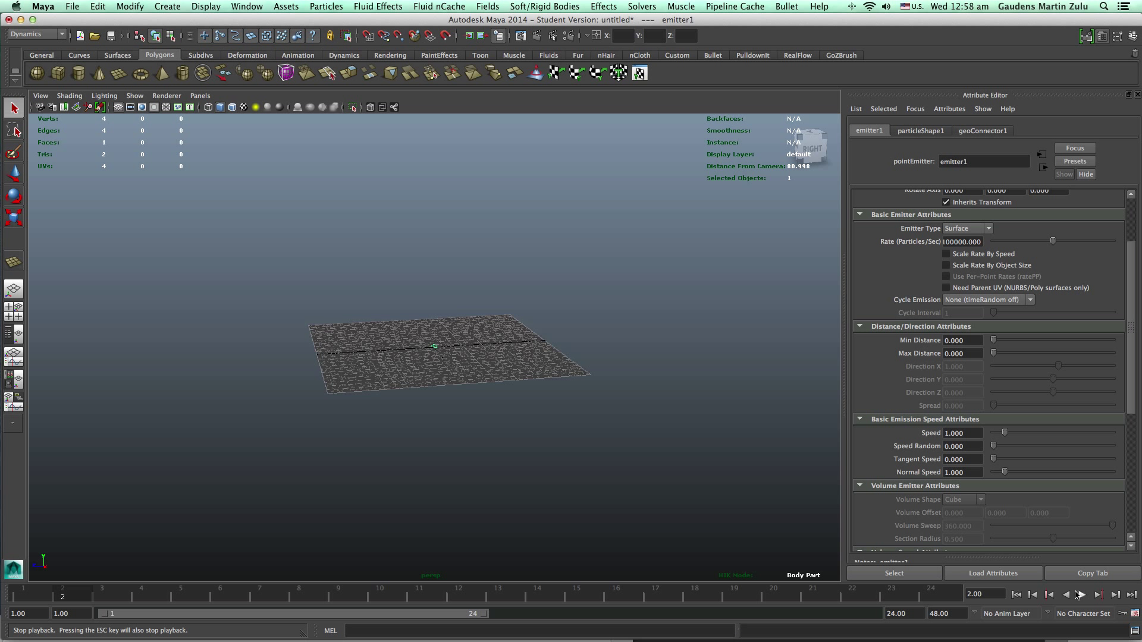
# - Set the playback end time to 1200, replay, and return to frame 1
pyautogui.click(903, 613)
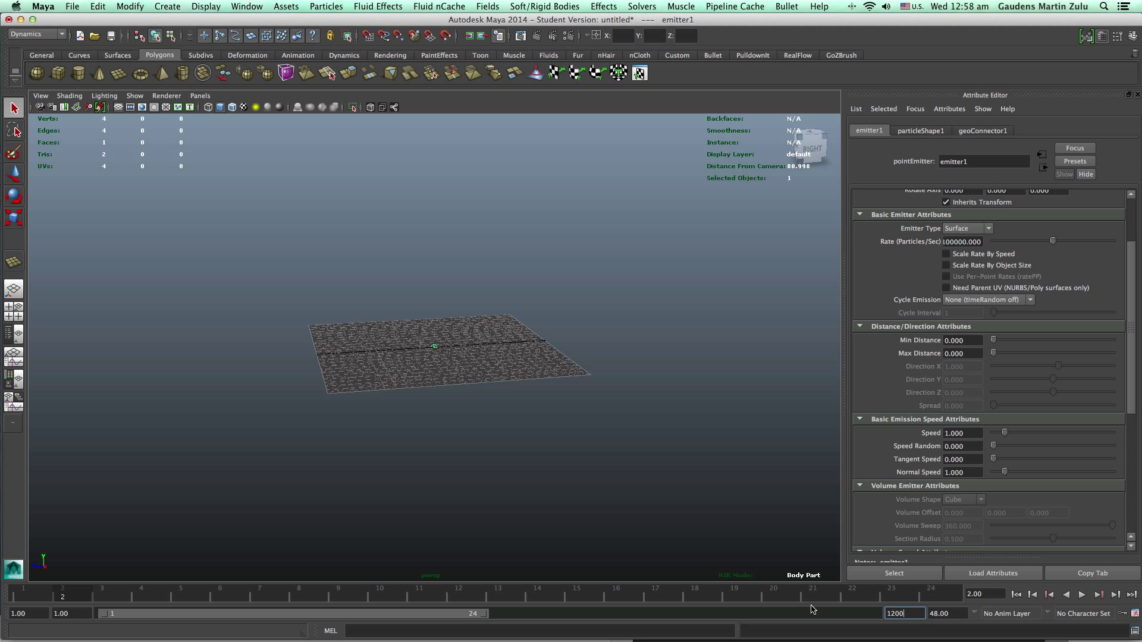
pyautogui.press('Return')
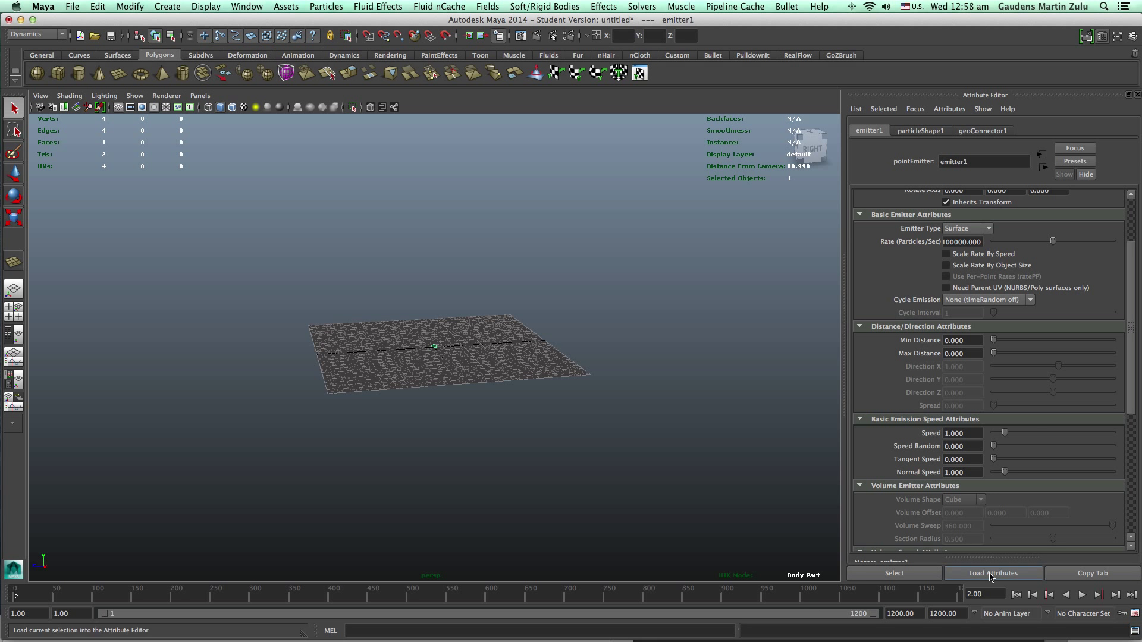
pyautogui.click(1016, 595)
pyautogui.click(1081, 594)
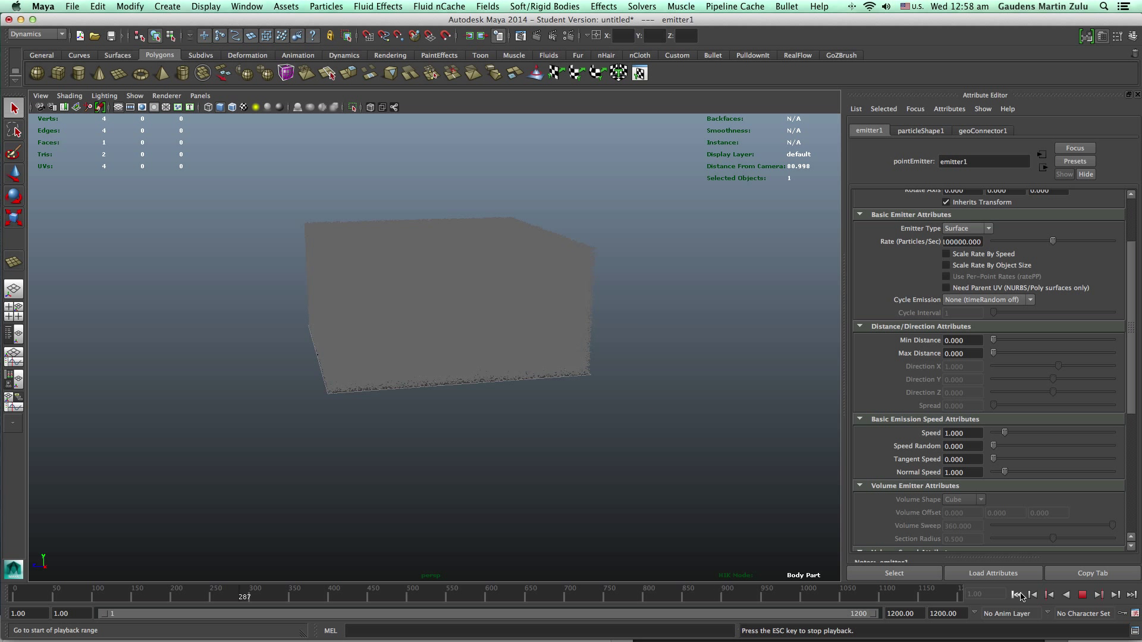
pyautogui.press('Escape')
pyautogui.hotkey('alt', 'shift', 'v')
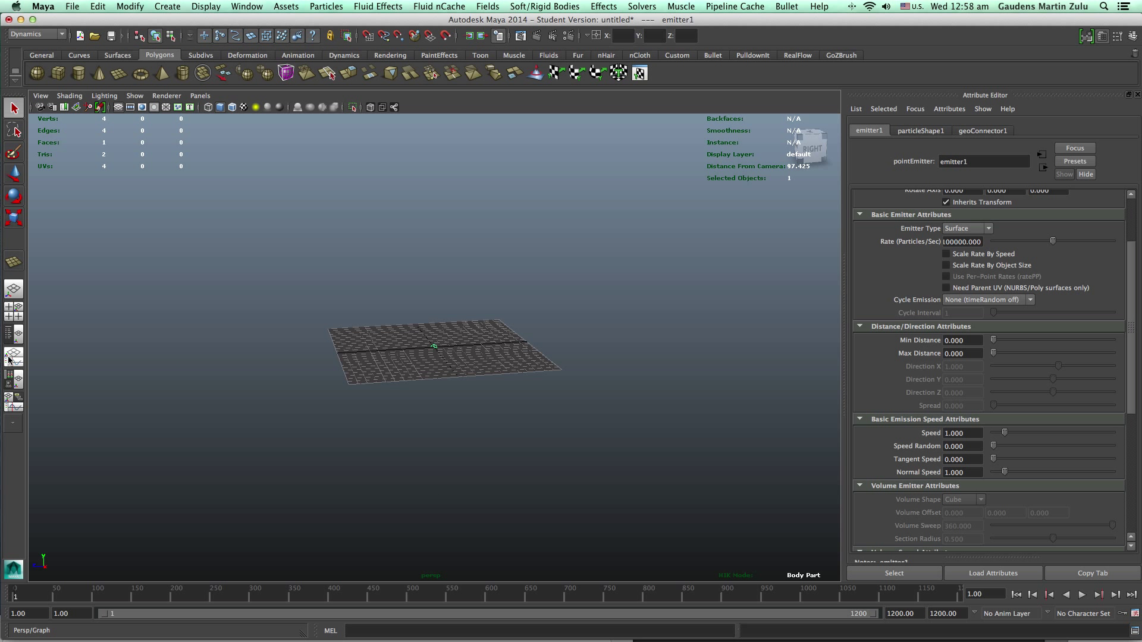
# - Show the Outliner beside the view and hide the selected pPlane1
pyautogui.click(10, 337)
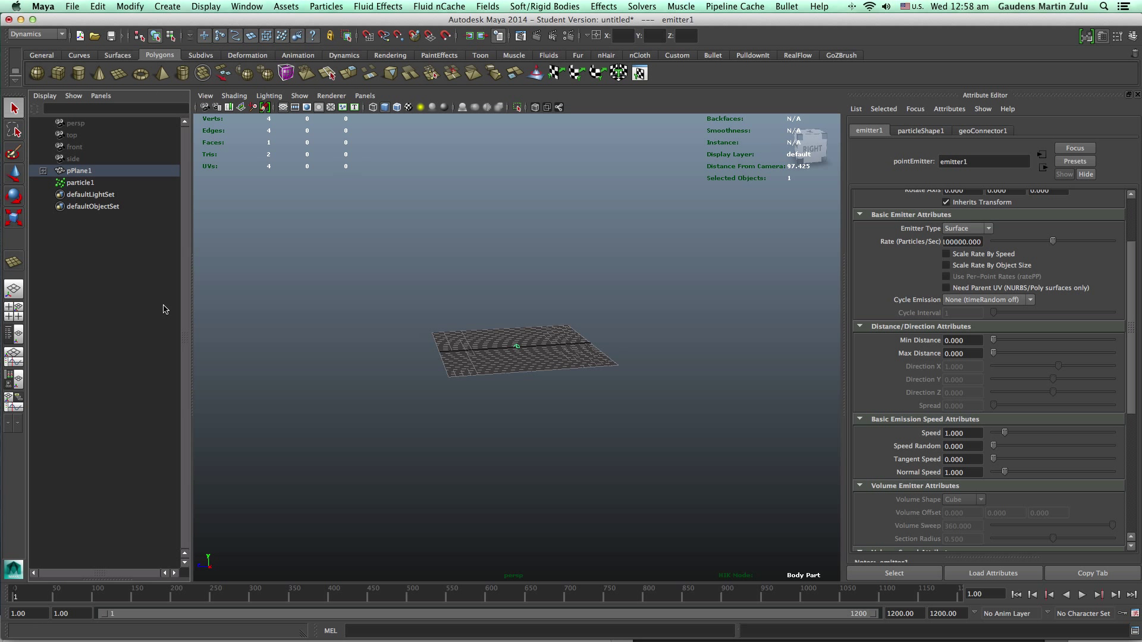
pyautogui.click(70, 172)
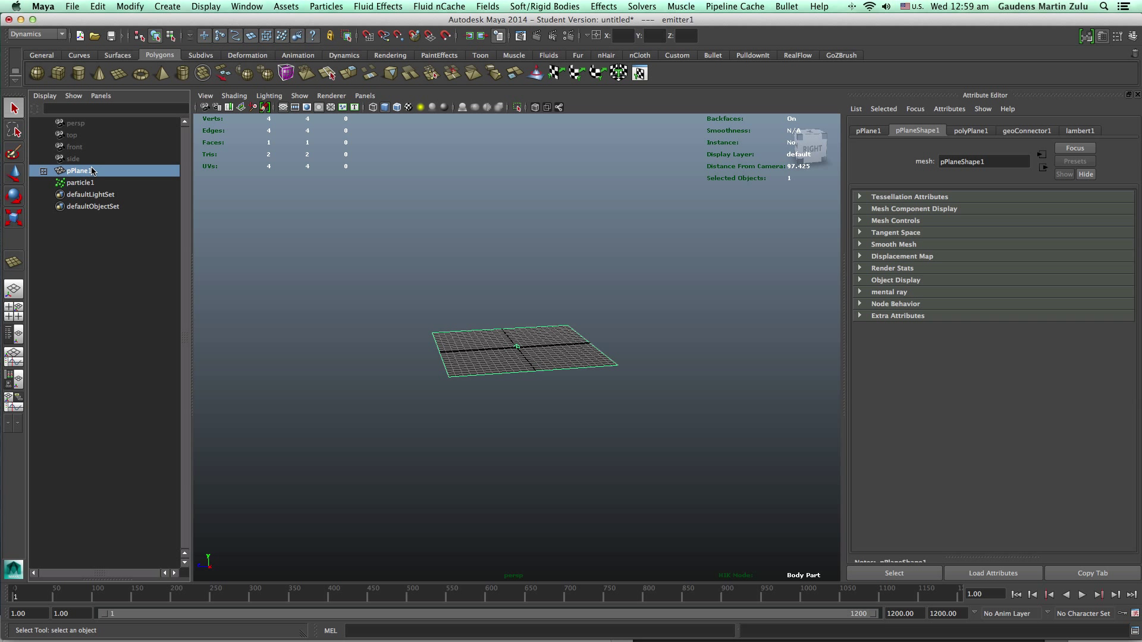
pyautogui.click(622, 394)
pyautogui.click(597, 364)
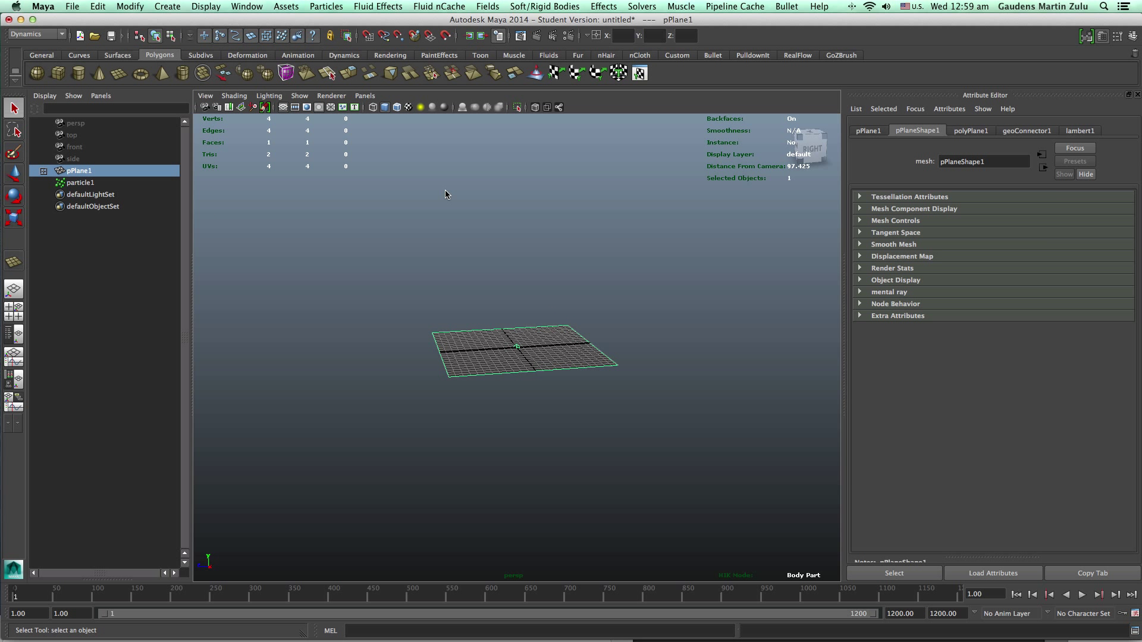
pyautogui.click(318, 7)
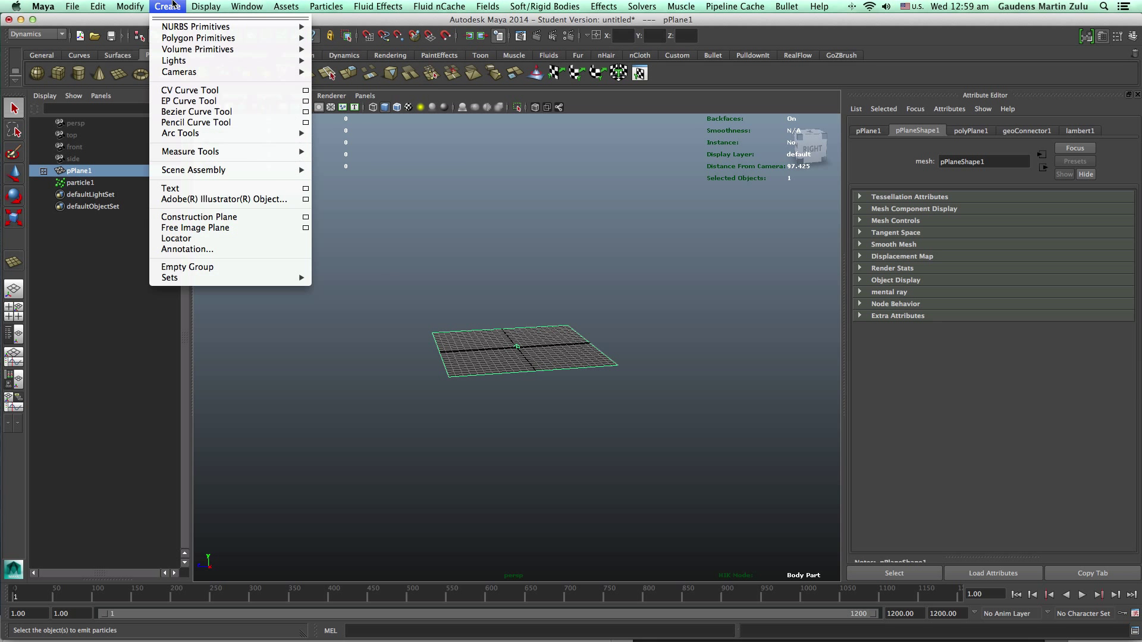
pyautogui.moveTo(211, 3)
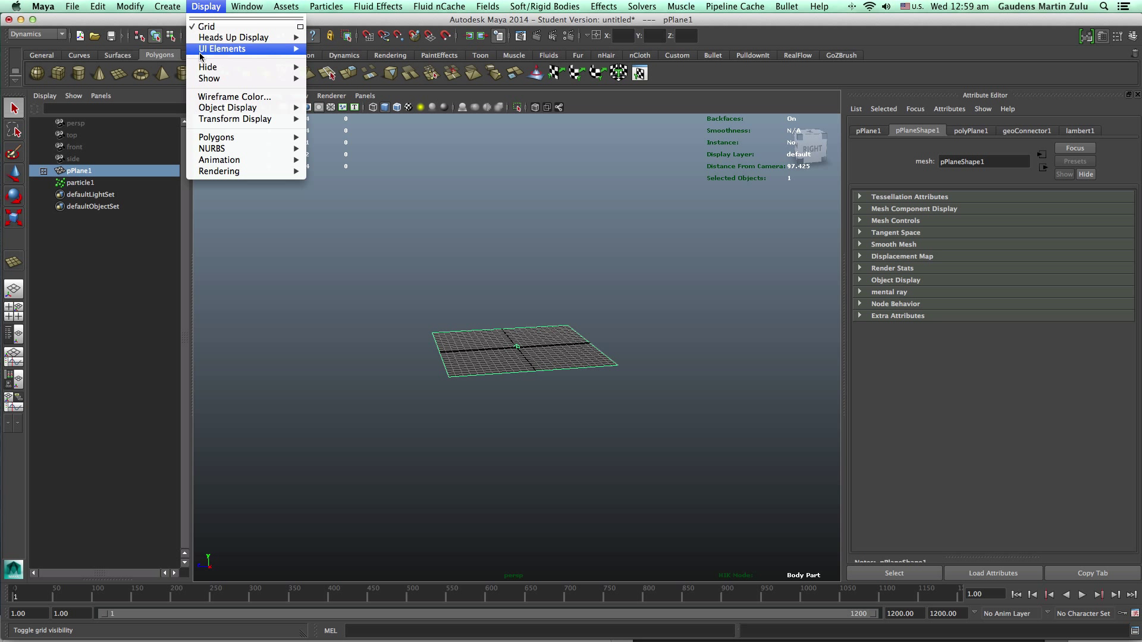
pyautogui.moveTo(209, 70)
pyautogui.click(373, 76)
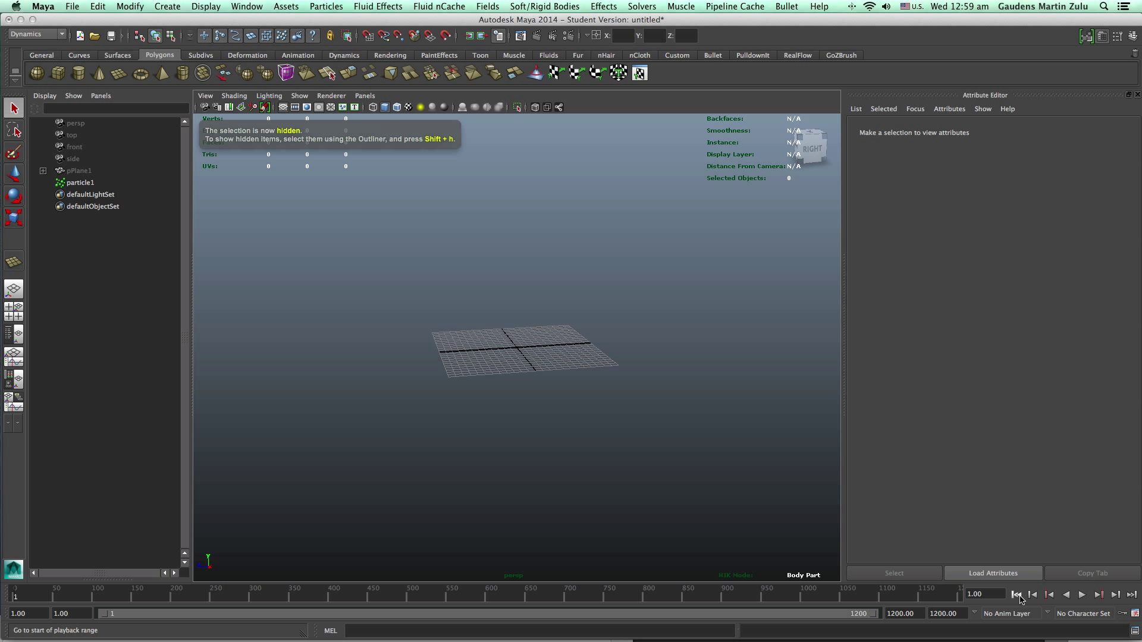
# - Play to frame 106, view the particle slab shaded, and select particle1
pyautogui.click(1083, 596)
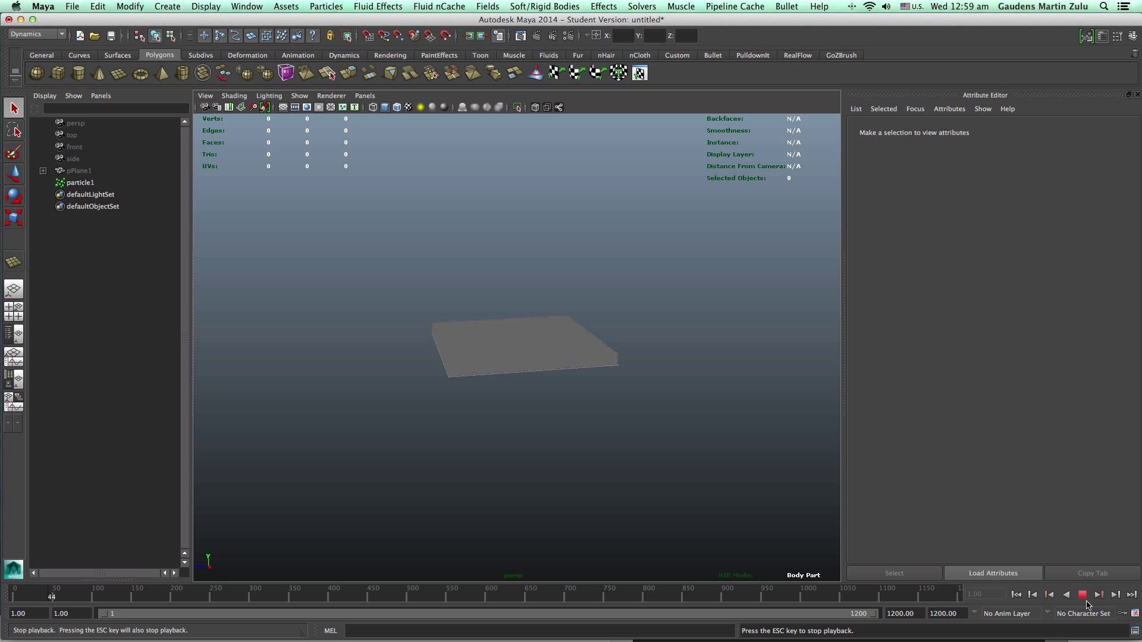
pyautogui.click(1082, 595)
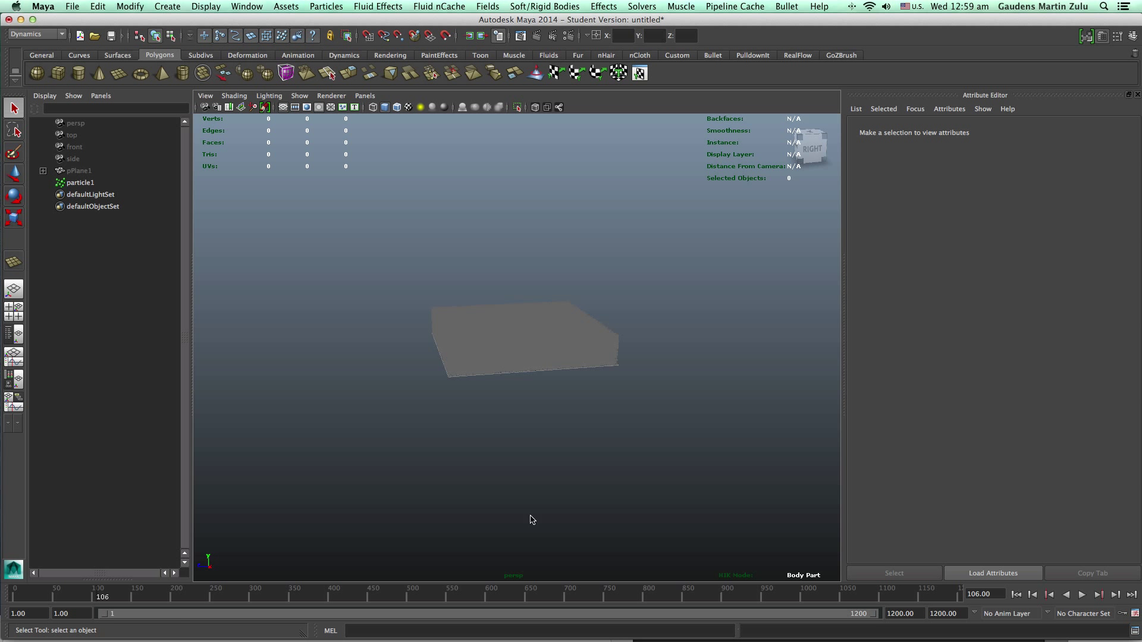
pyautogui.keyDown('alt'); pyautogui.moveTo(532, 487); pyautogui.dragTo(826, 482, button='right'); pyautogui.keyUp('alt')
pyautogui.keyDown('alt'); pyautogui.moveTo(826, 482); pyautogui.dragTo(665, 498); pyautogui.keyUp('alt')
pyautogui.press('5')
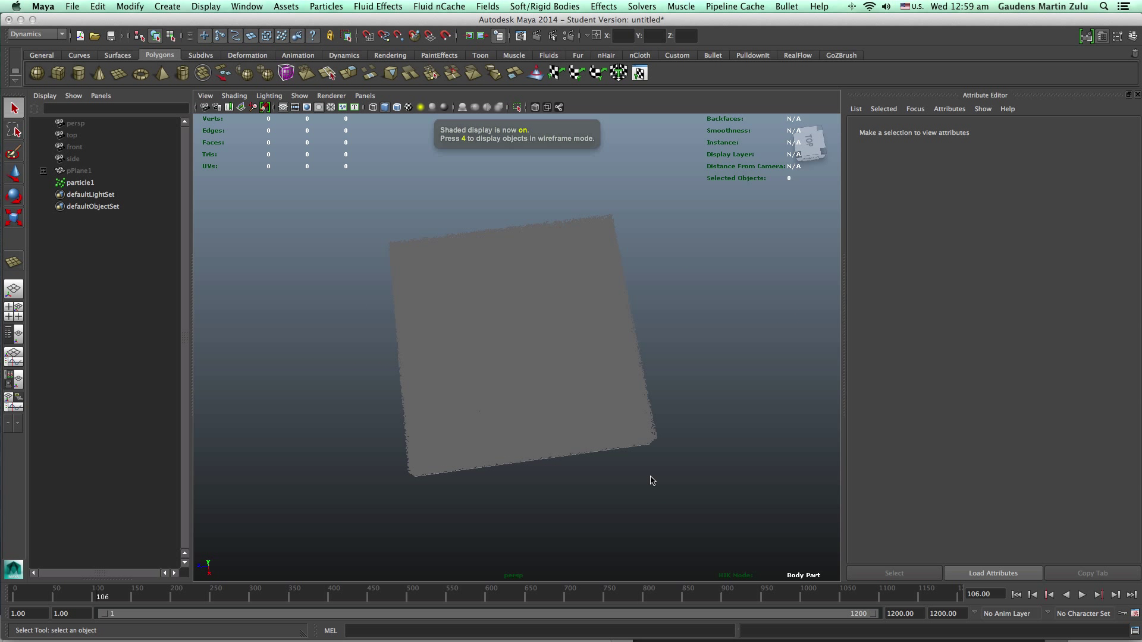
pyautogui.keyDown('alt'); pyautogui.moveTo(636, 480); pyautogui.dragTo(618, 451); pyautogui.keyUp('alt')
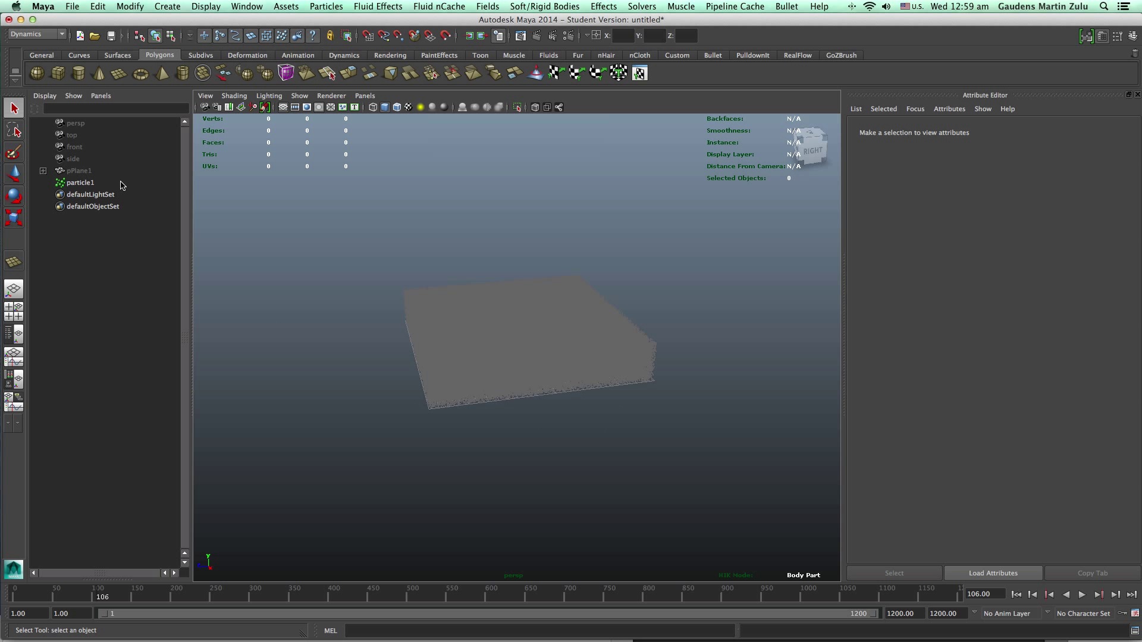
pyautogui.click(81, 183)
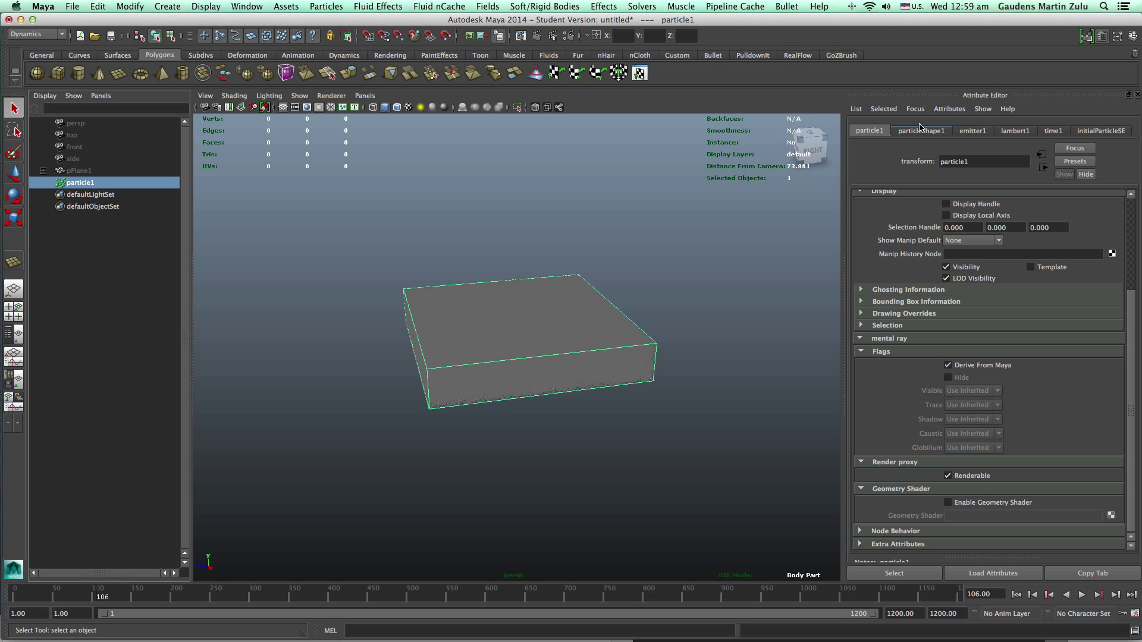
# - In emitter1's Texture Emission Attributes, map a render node onto Particle Color
pyautogui.click(972, 131)
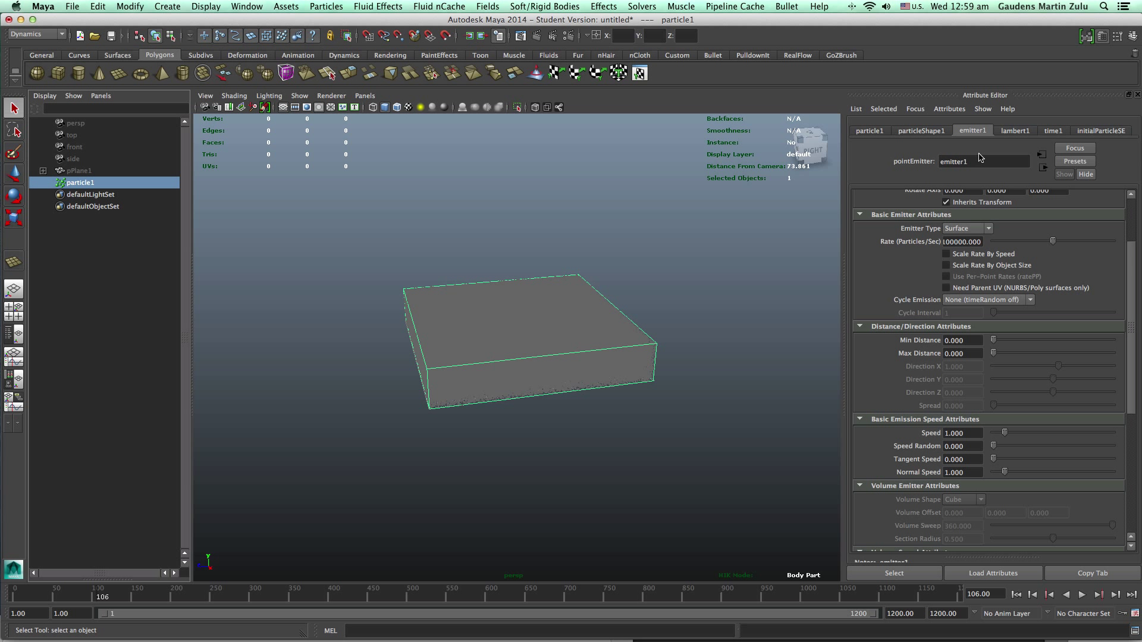
pyautogui.moveTo(1129, 309); pyautogui.dragTo(1123, 518)
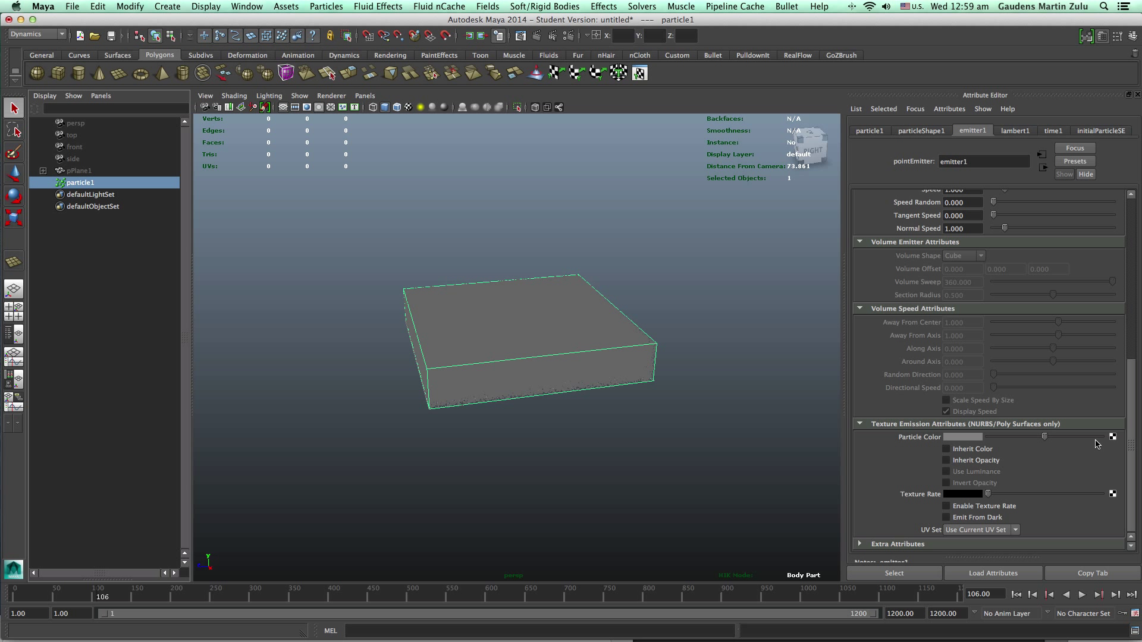
pyautogui.click(1112, 437)
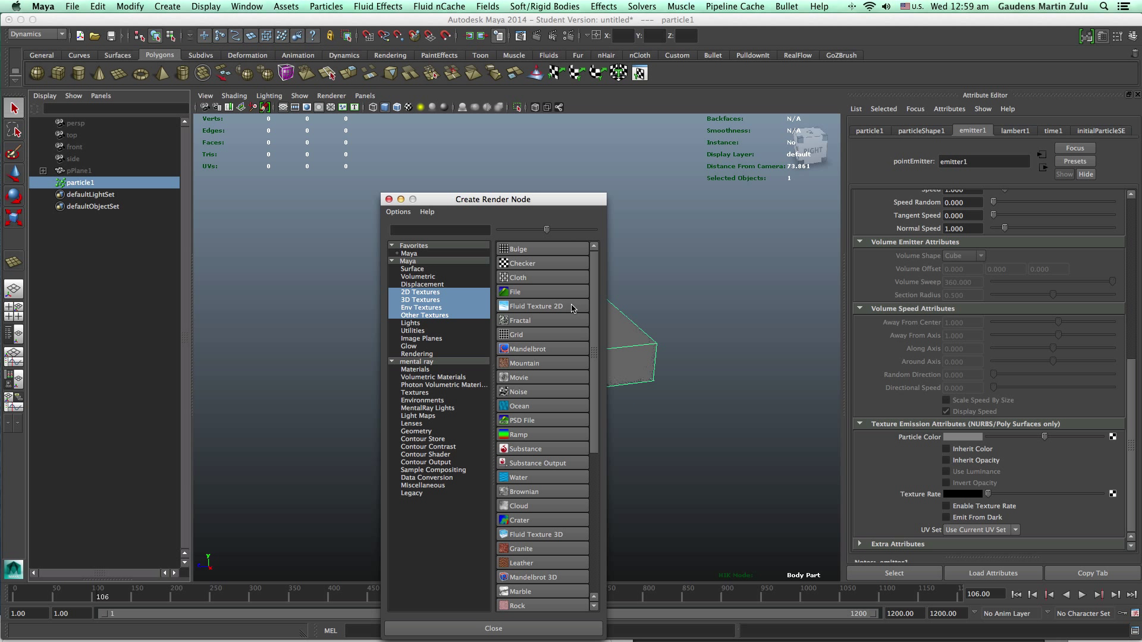
# - Create a file texture for particle colour loading Milky_Way_Galaxy_01.jpg
pyautogui.click(619, 291)
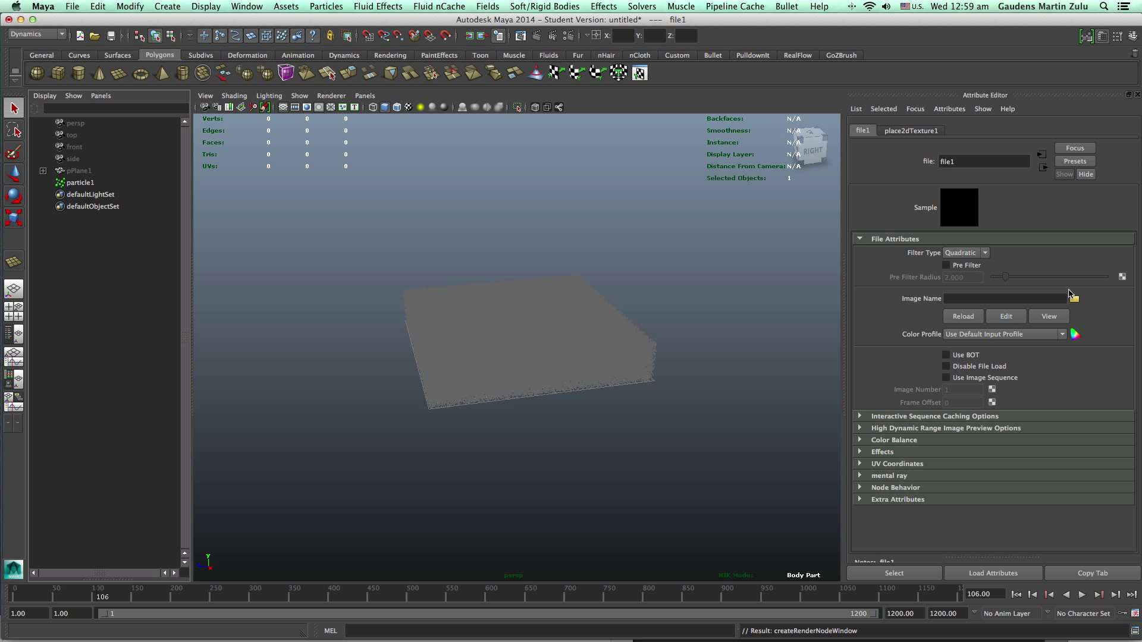
pyautogui.click(1074, 298)
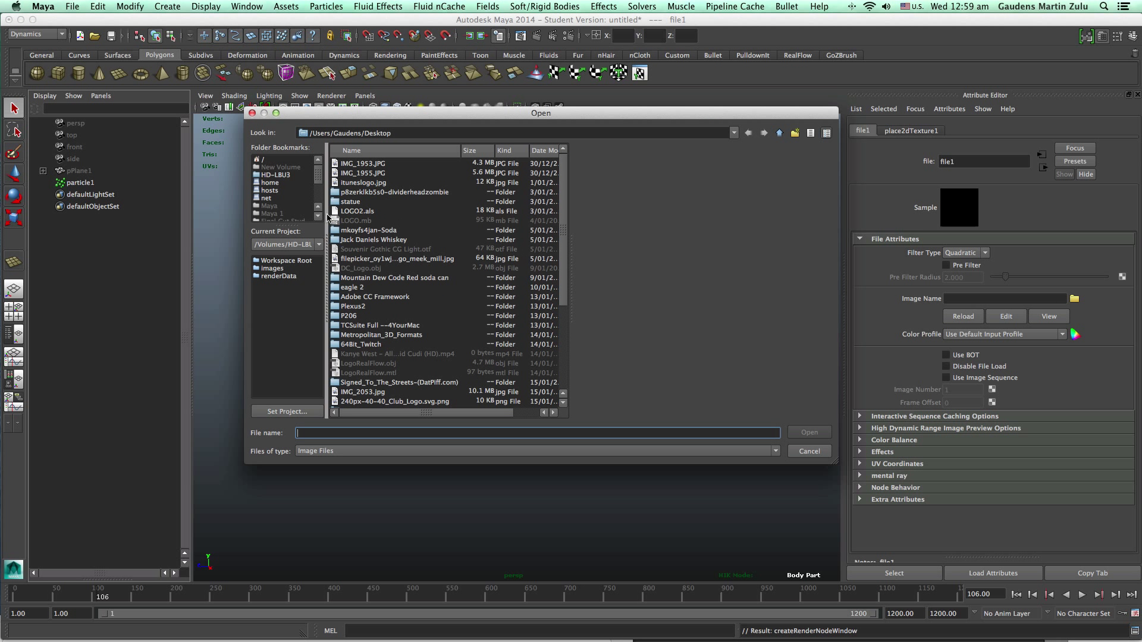
pyautogui.scroll(-5, 564, 224)
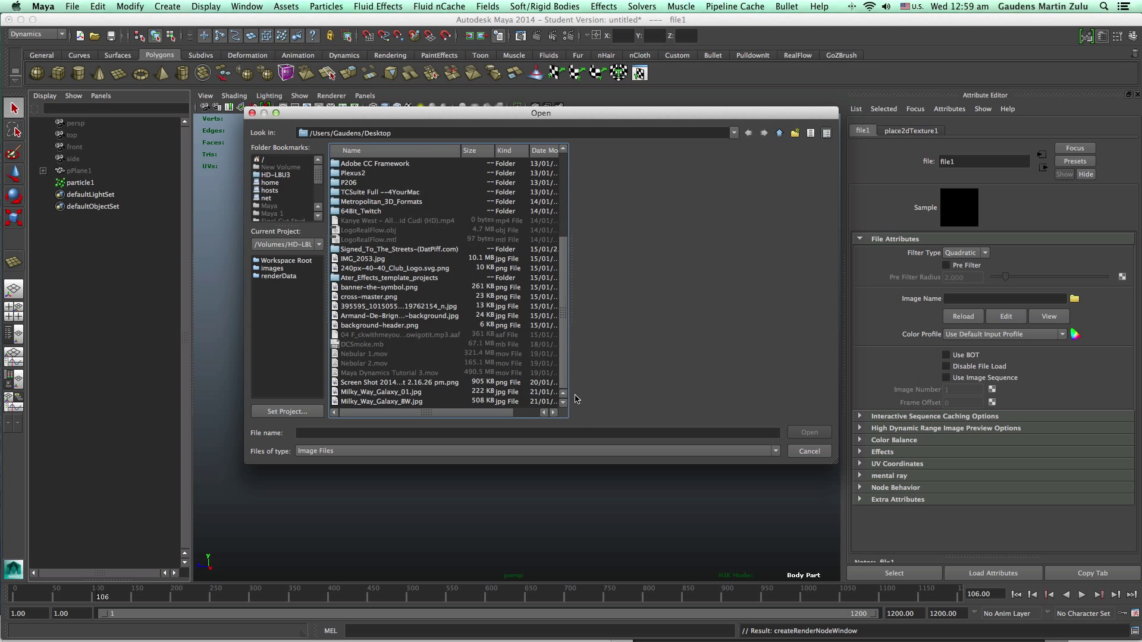
pyautogui.click(409, 393)
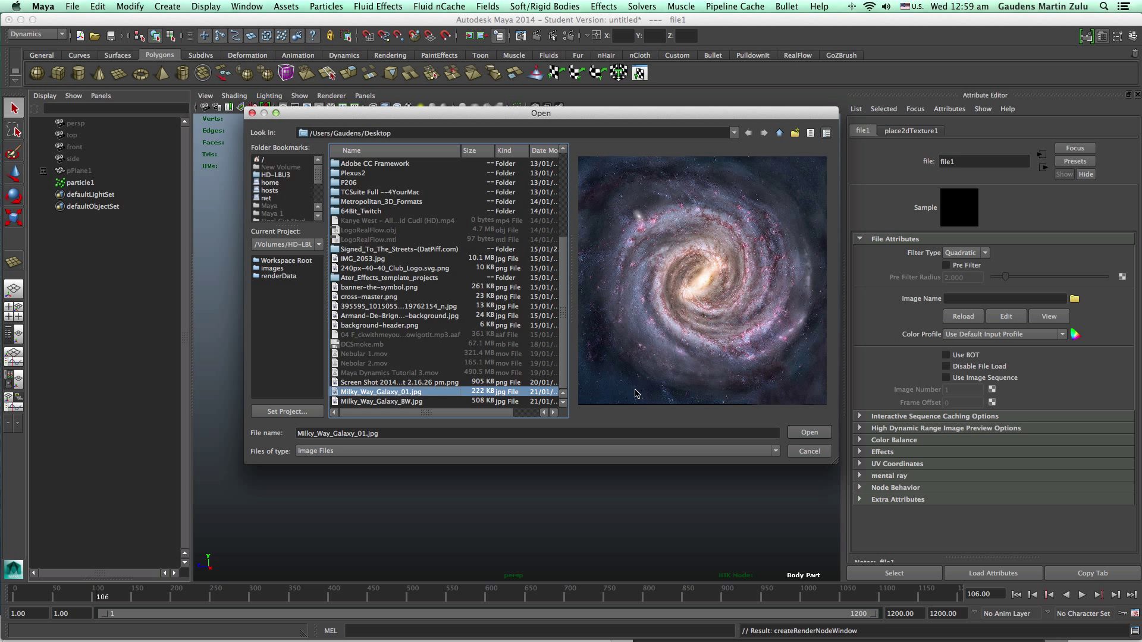
pyautogui.click(810, 433)
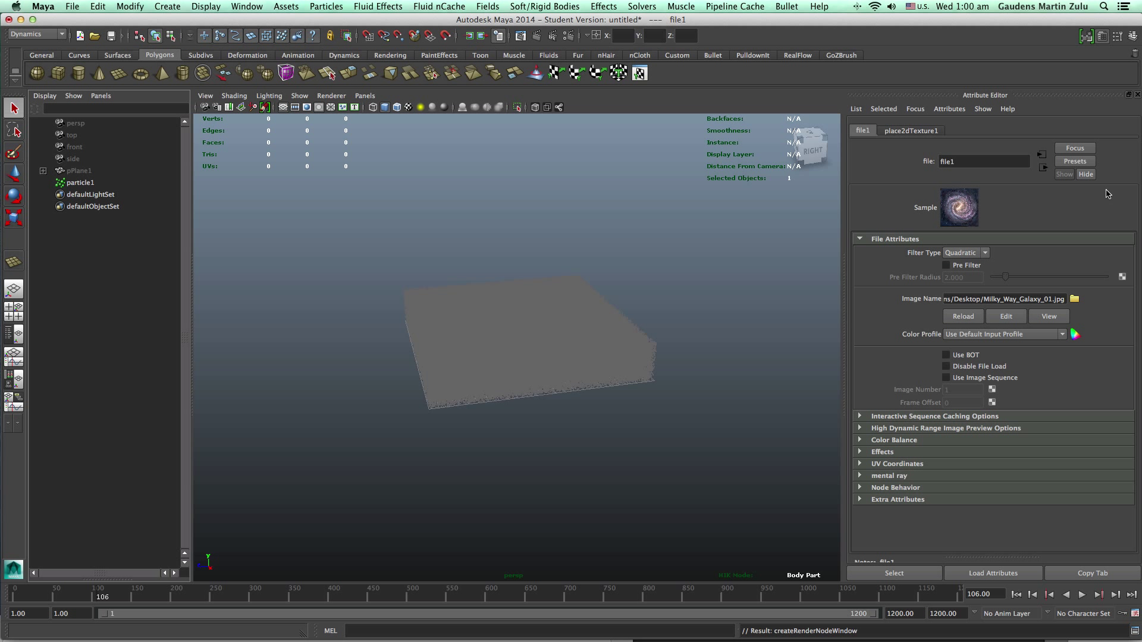
# - Replay the simulation to frame 310 and return to emitter1's settings
pyautogui.click(1015, 594)
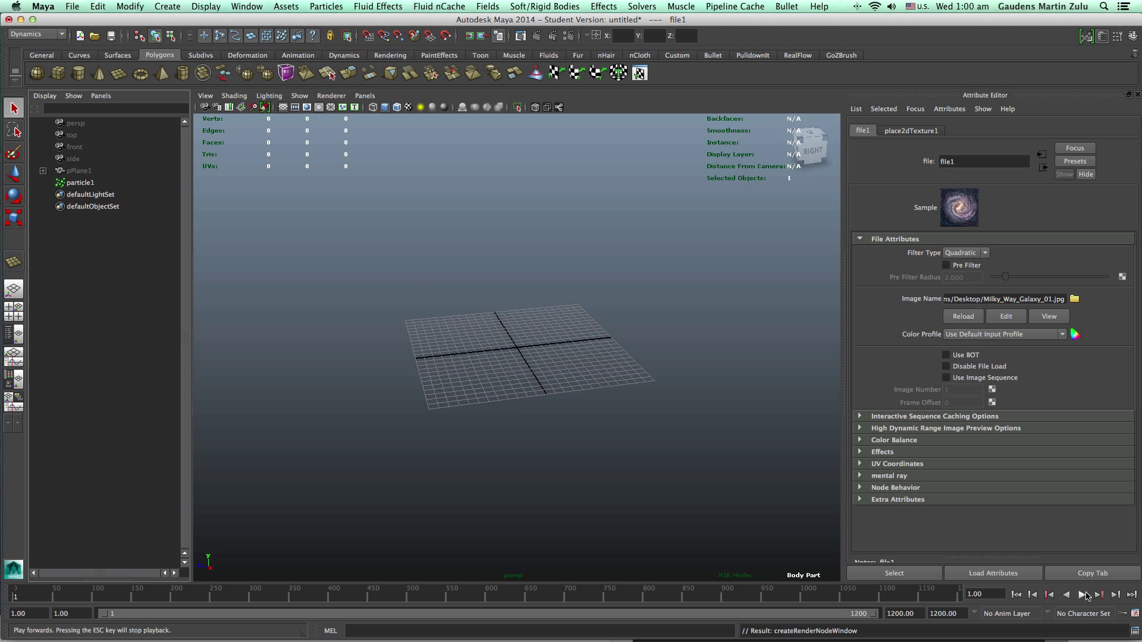
pyautogui.click(1082, 596)
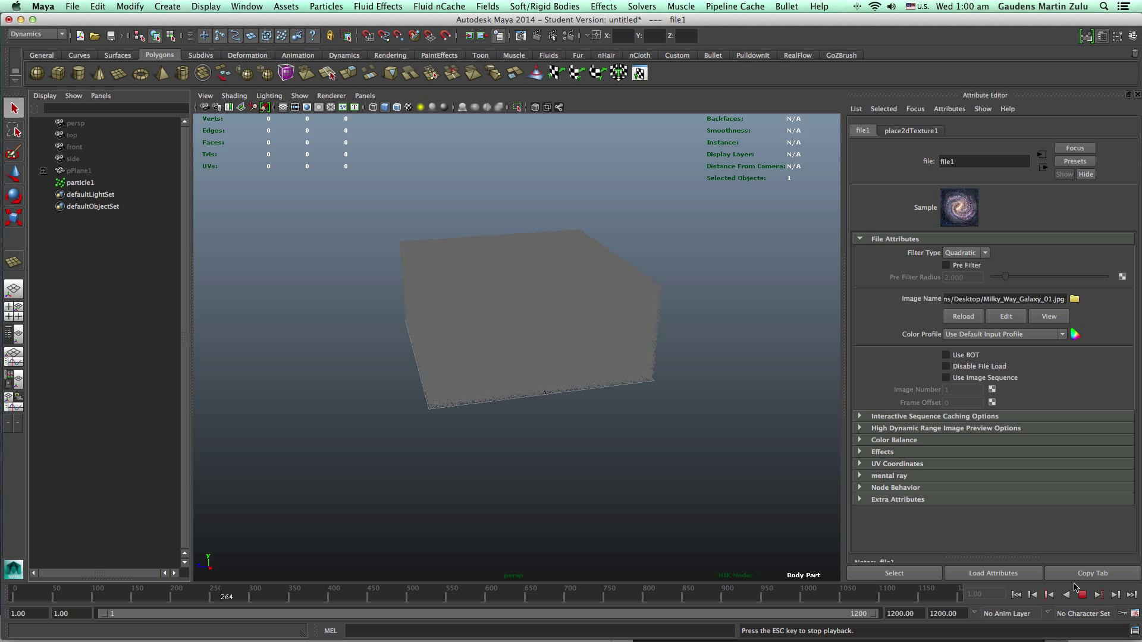
pyautogui.click(1083, 596)
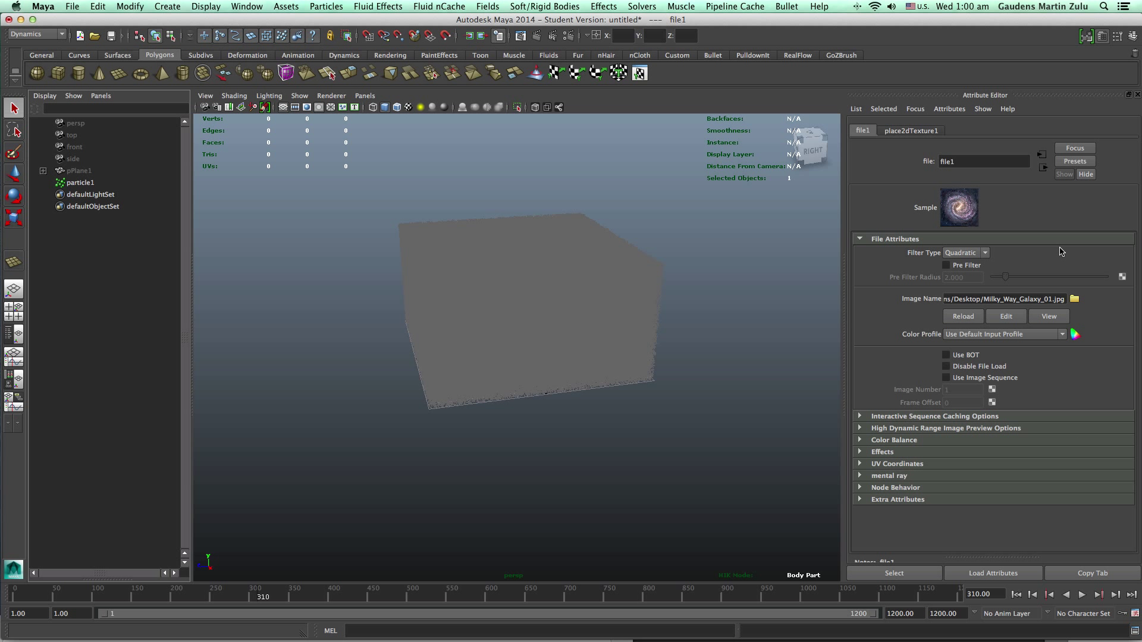
pyautogui.click(1042, 167)
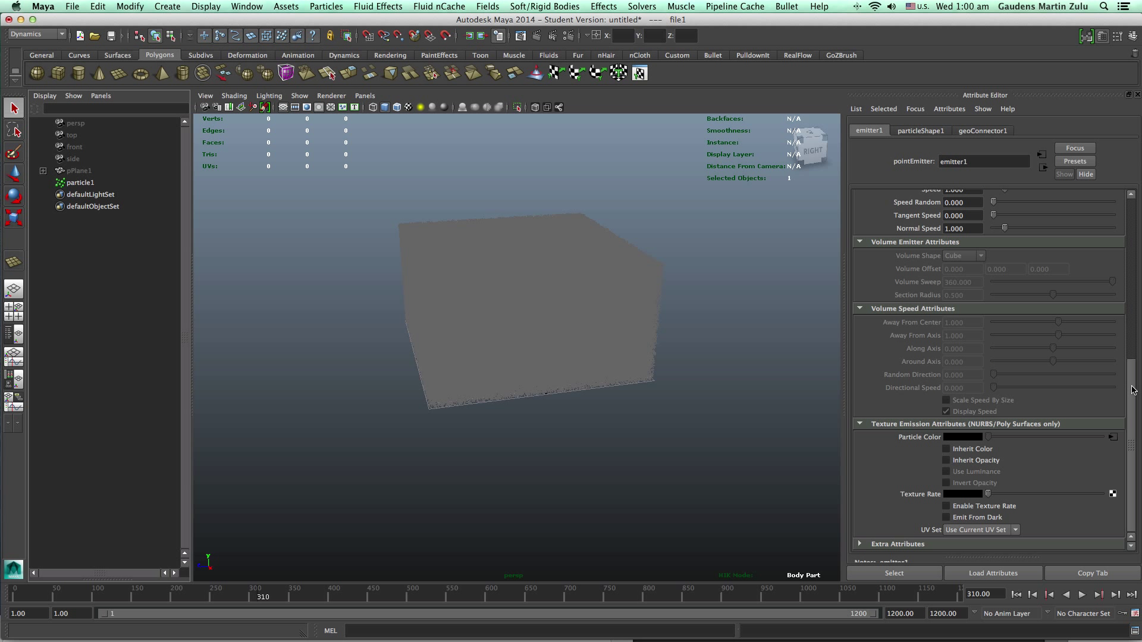
# - Turn on Inherit Color, replay the simulation, and map a render node onto Texture Rate
pyautogui.click(947, 450)
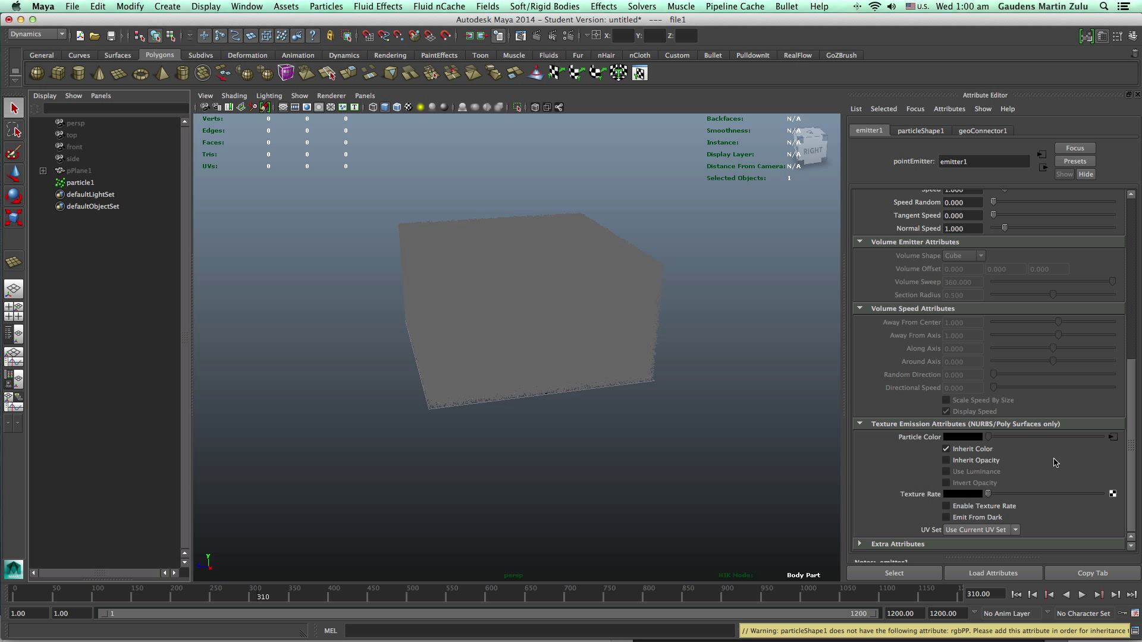
pyautogui.click(1017, 594)
pyautogui.click(1083, 595)
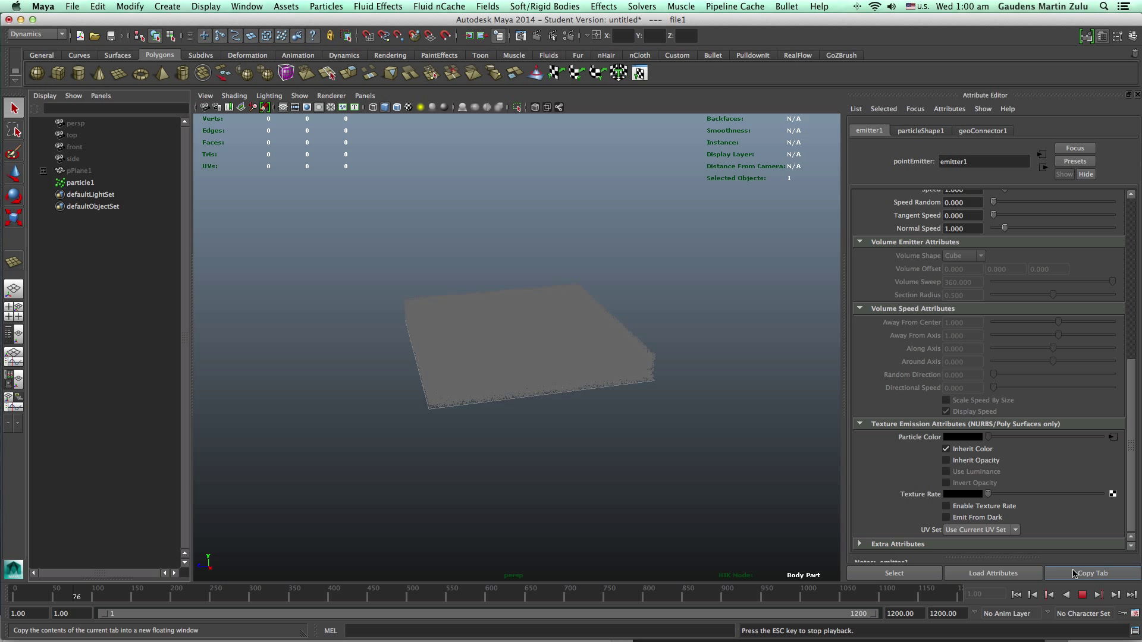
pyautogui.click(1082, 595)
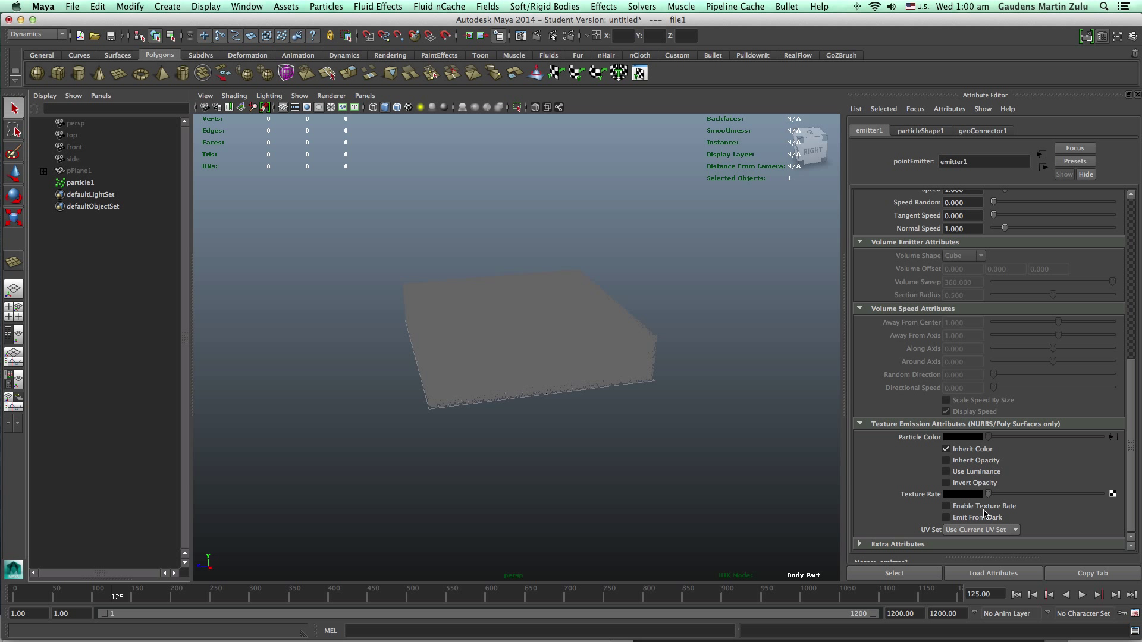
pyautogui.click(1112, 498)
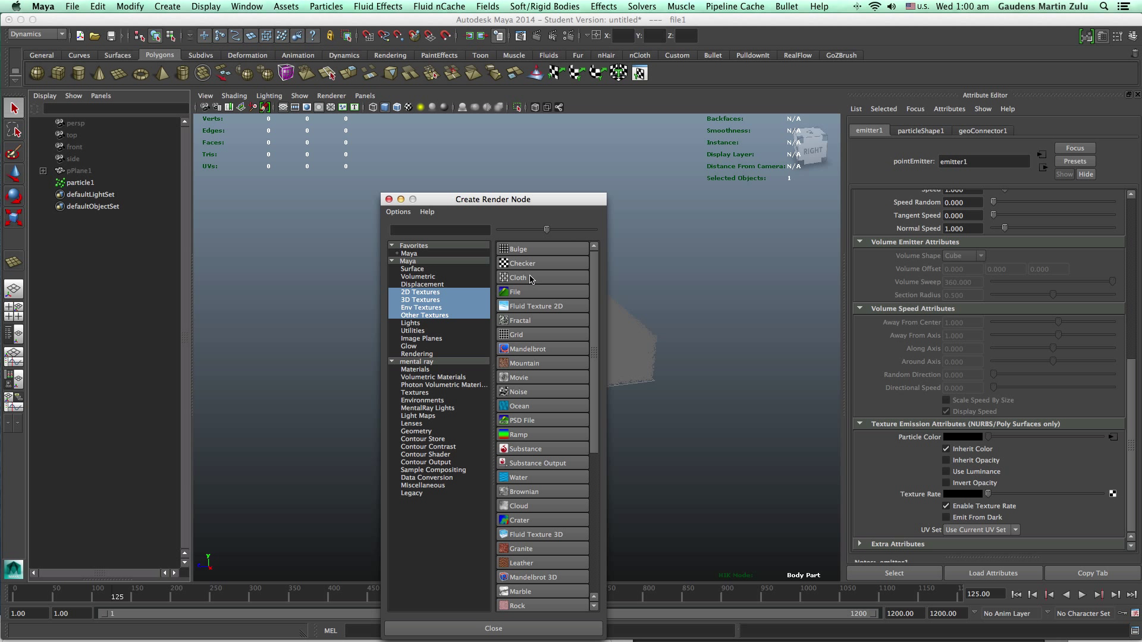
# - Drive emitter1's texture rate with a new file texture loading Milky_Way_Galaxy_BW.jpg
pyautogui.click(532, 292)
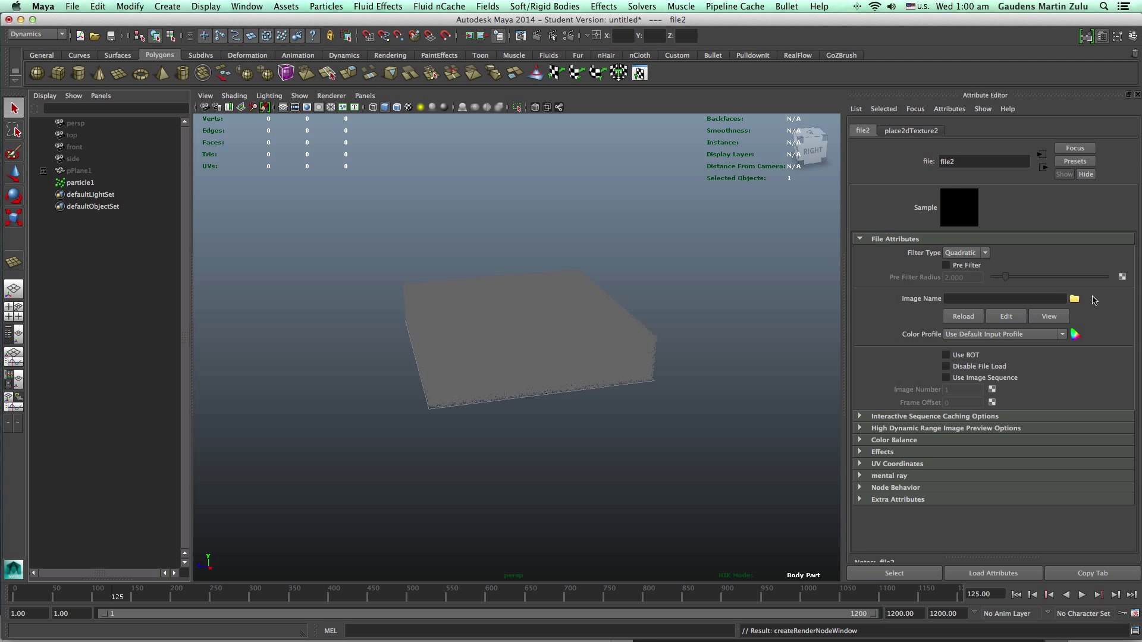
pyautogui.click(1073, 299)
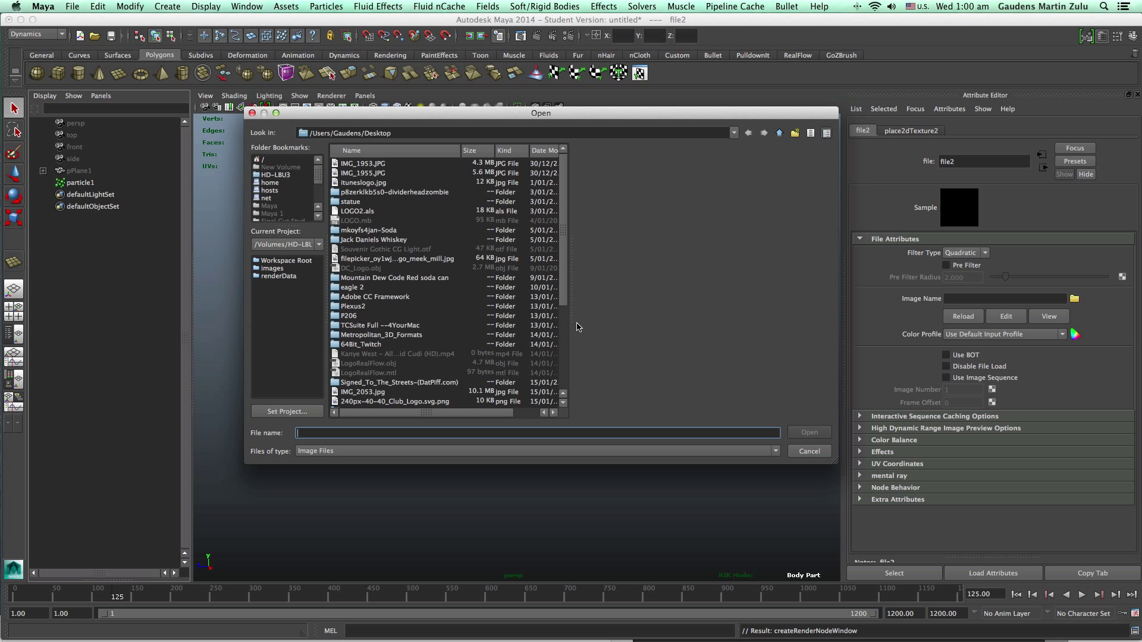
pyautogui.moveTo(563, 252); pyautogui.dragTo(564, 333)
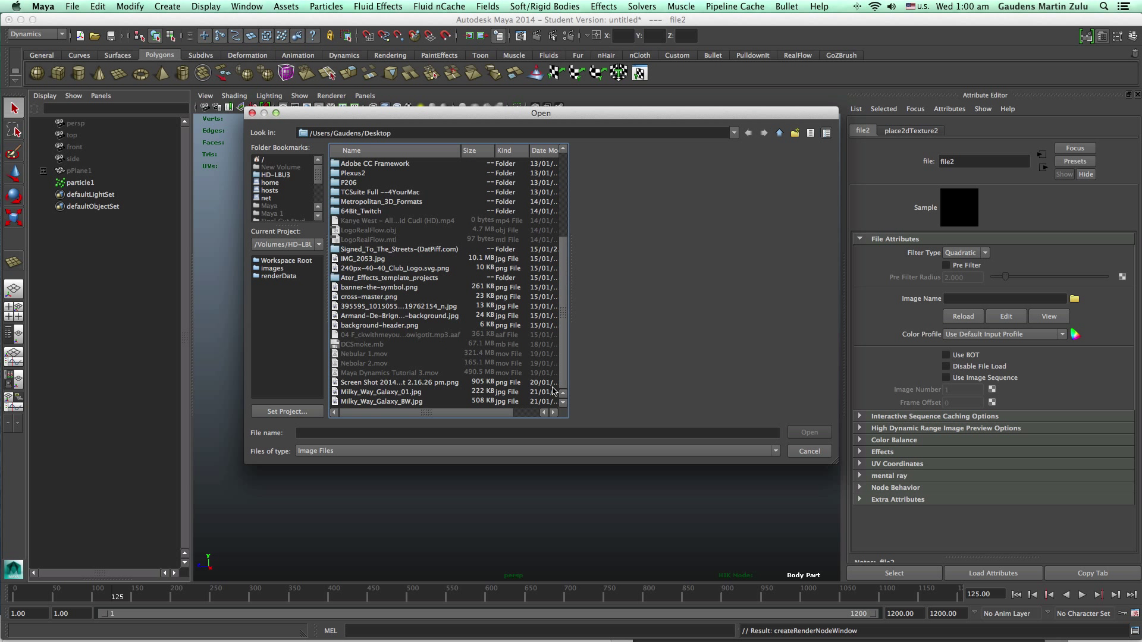
pyautogui.click(415, 402)
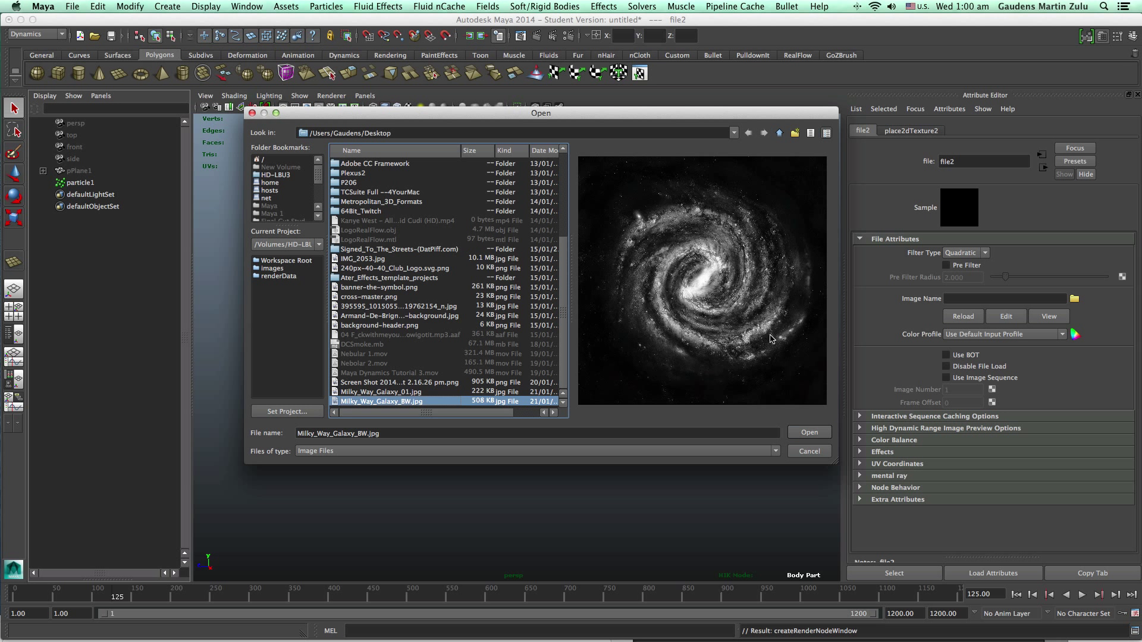
pyautogui.click(807, 431)
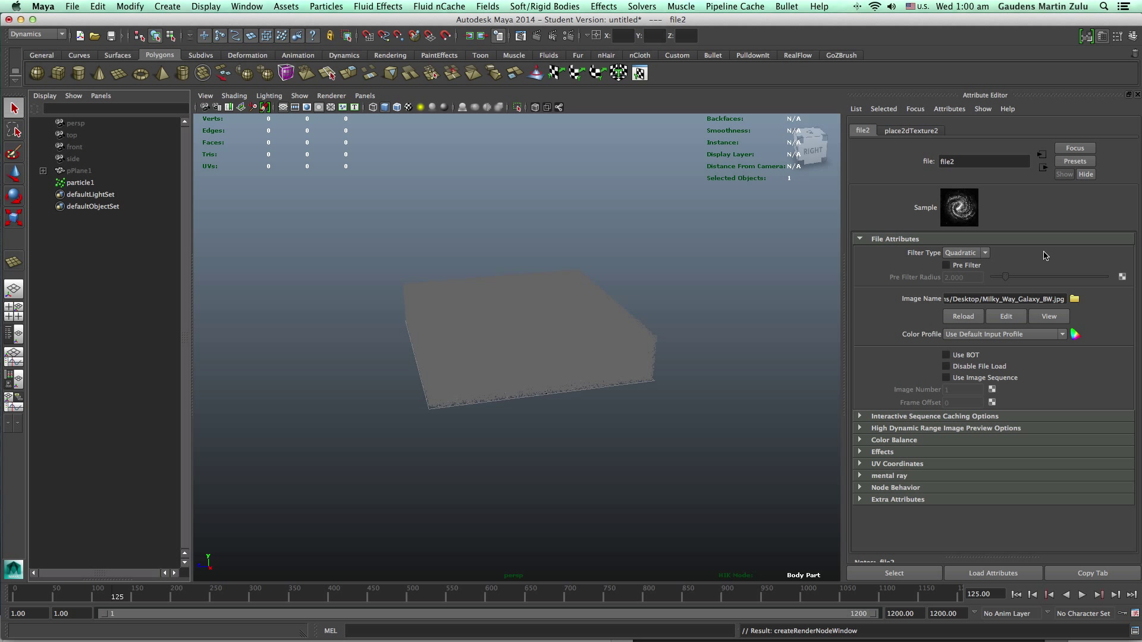
pyautogui.click(1044, 169)
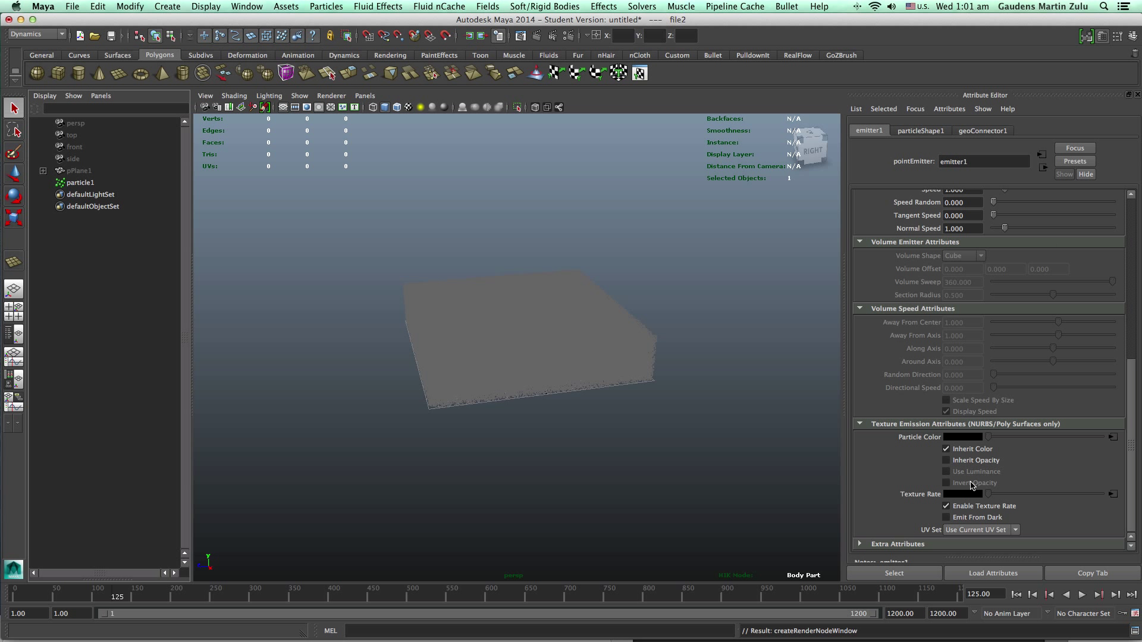
# - Enable texture rate emission and replay the simulation from frame 1 to frame 119
pyautogui.click(946, 506)
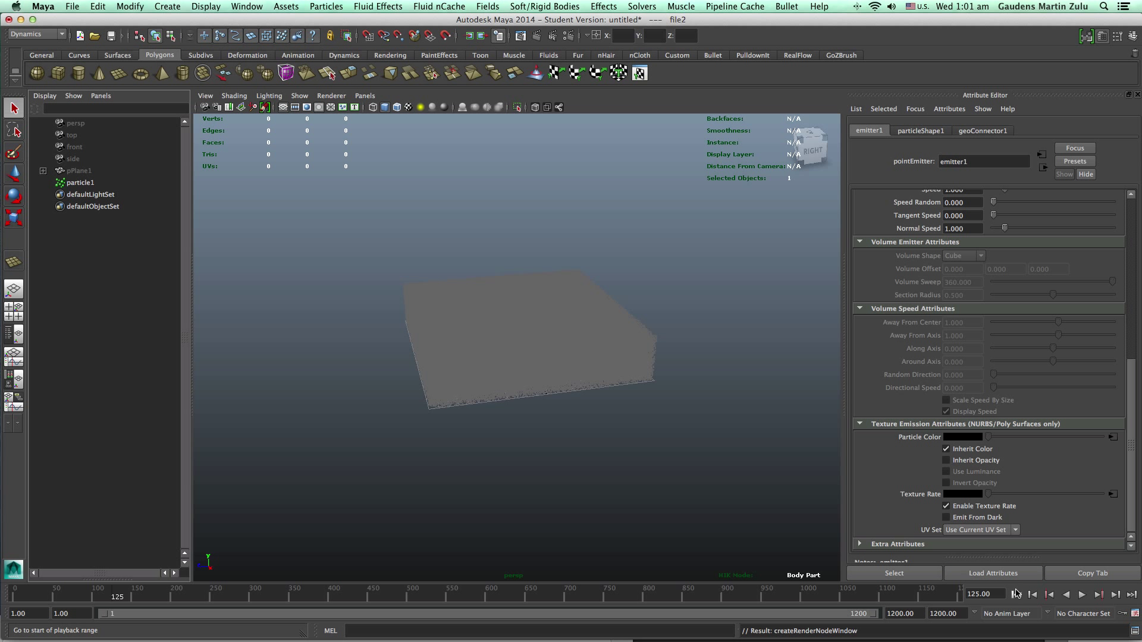
pyautogui.click(1016, 594)
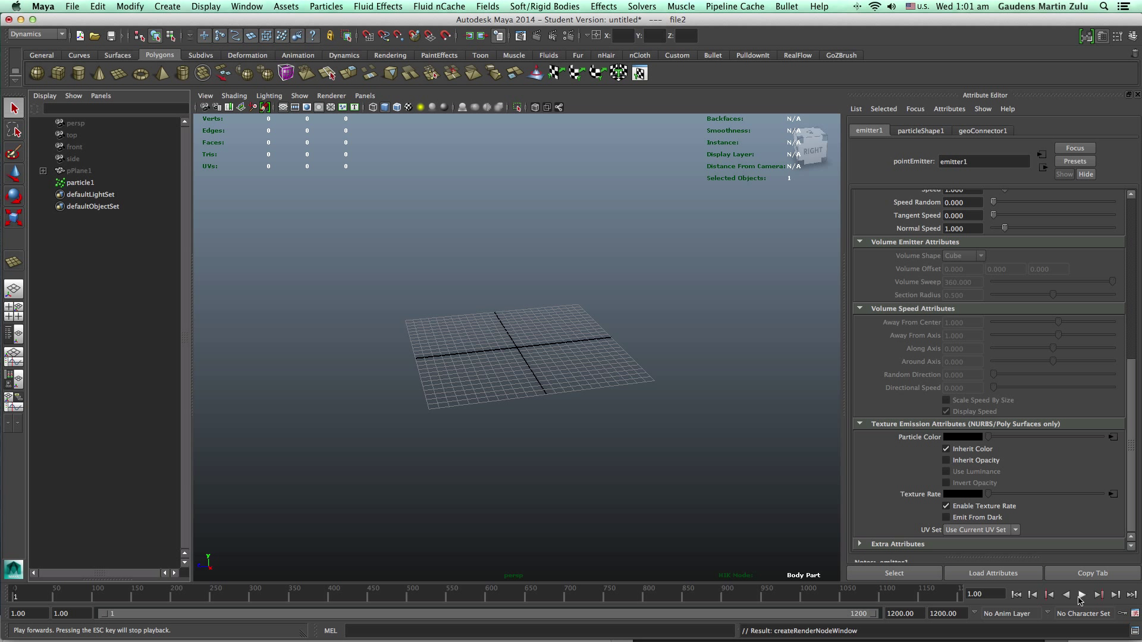
pyautogui.click(1080, 595)
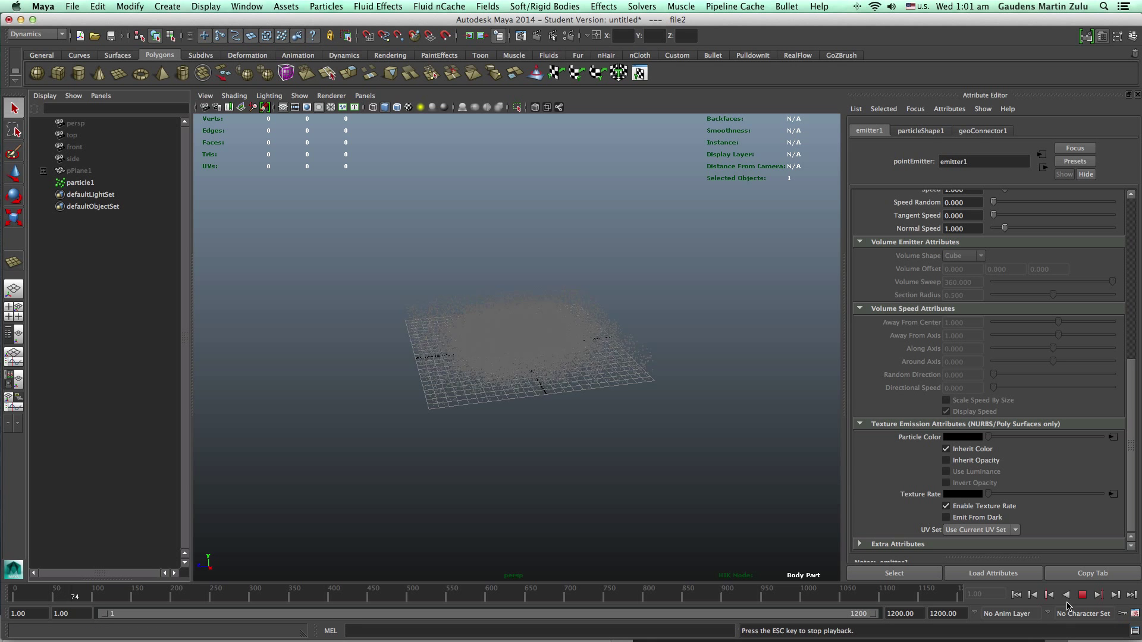
pyautogui.click(1081, 594)
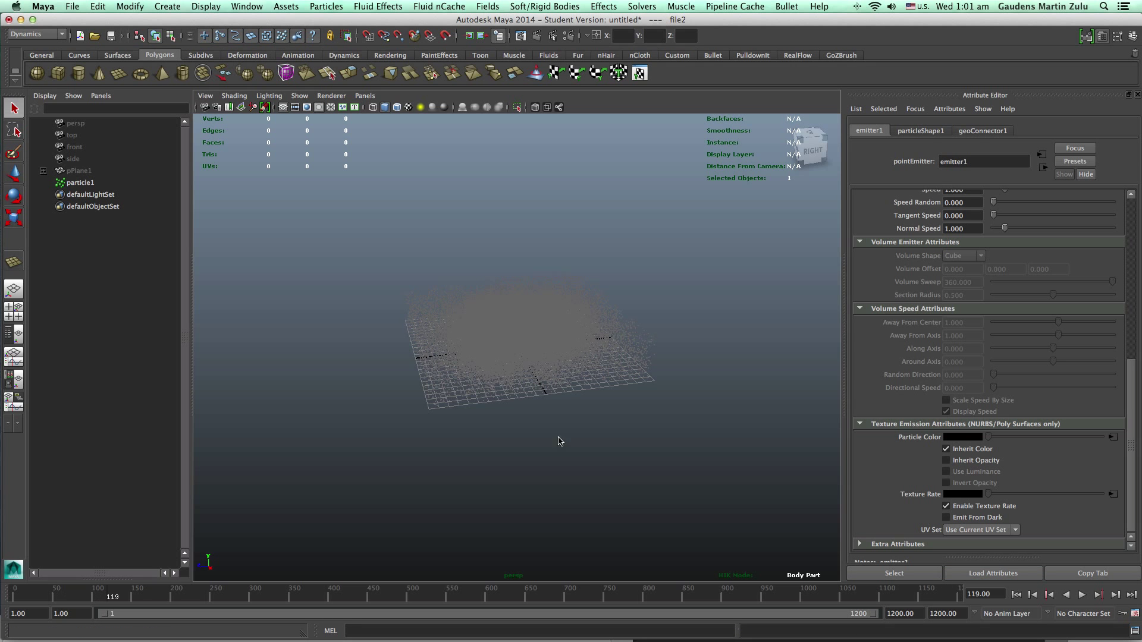
# - Tumble to a top view, select particle1 and show particleShape1's attributes
pyautogui.keyDown('alt'); pyautogui.moveTo(559, 441); pyautogui.dragTo(665, 494); pyautogui.keyUp('alt')
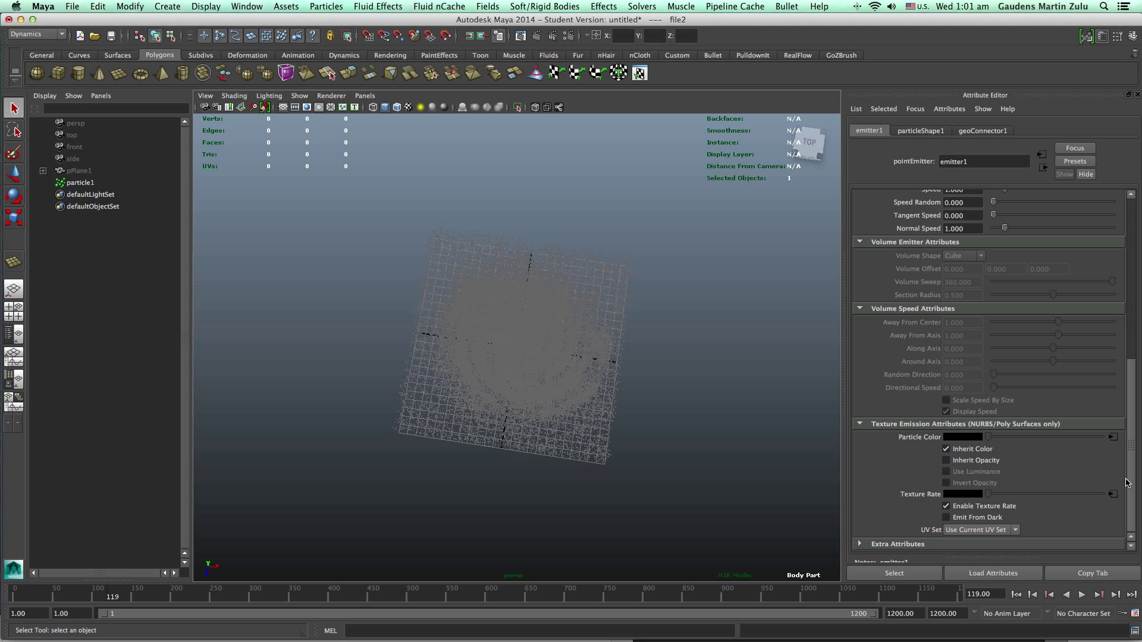
pyautogui.moveTo(1134, 450); pyautogui.dragTo(1123, 213)
pyautogui.moveTo(1132, 280); pyautogui.dragTo(1140, 564)
pyautogui.click(75, 184)
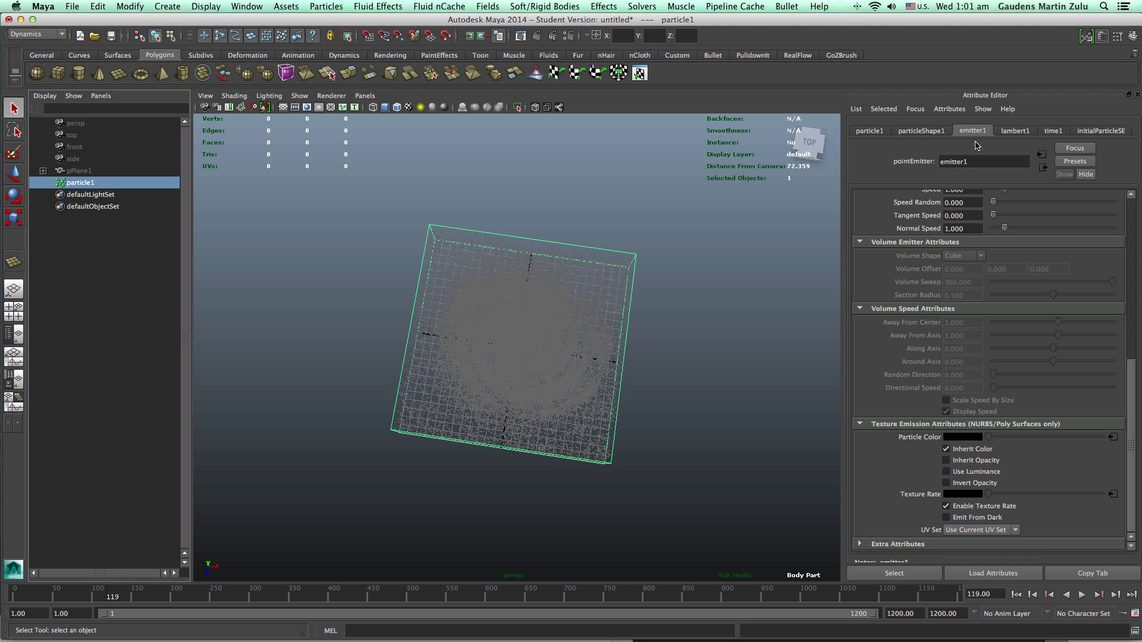
pyautogui.click(935, 134)
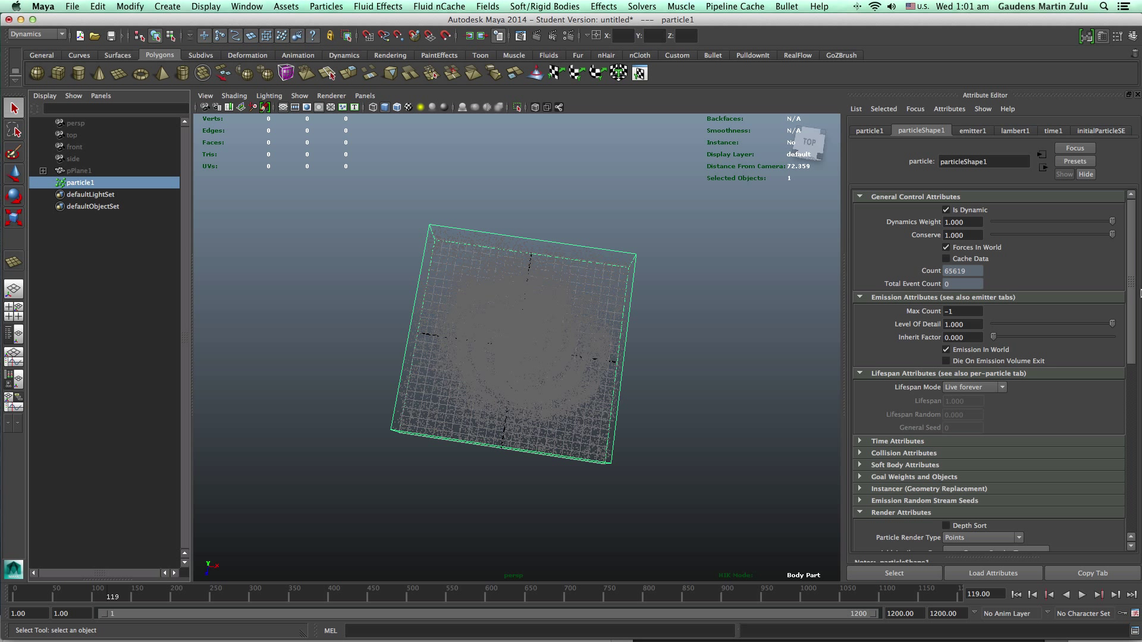
pyautogui.moveTo(1132, 284); pyautogui.dragTo(1138, 505)
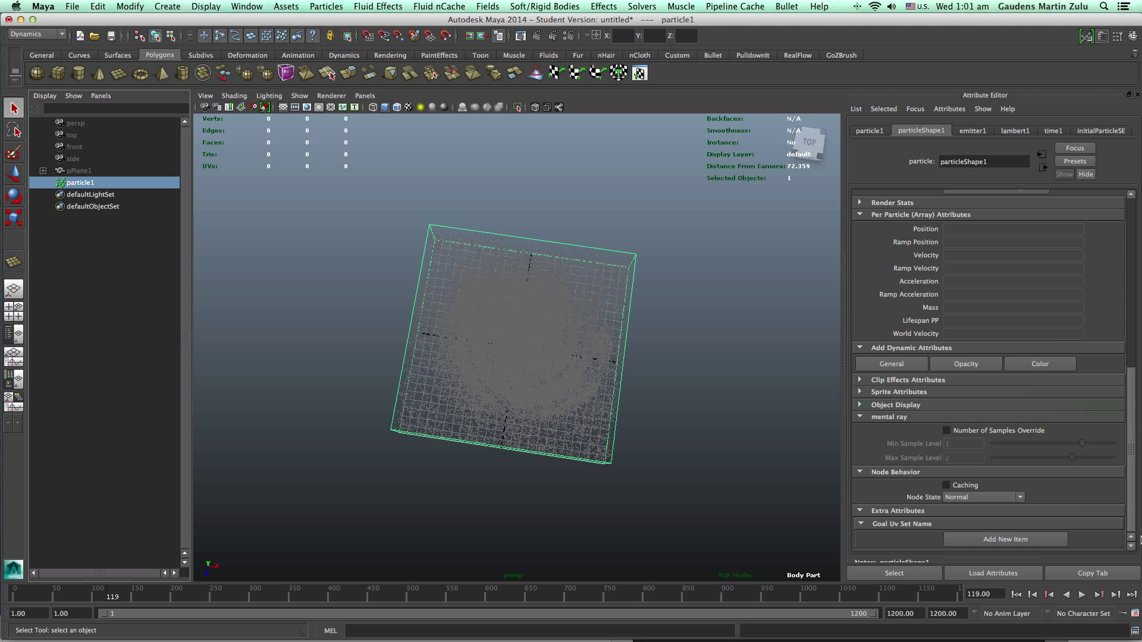
# - Add a per-particle colour attribute to particleShape1 through the Particle Color dialog
pyautogui.click(1039, 364)
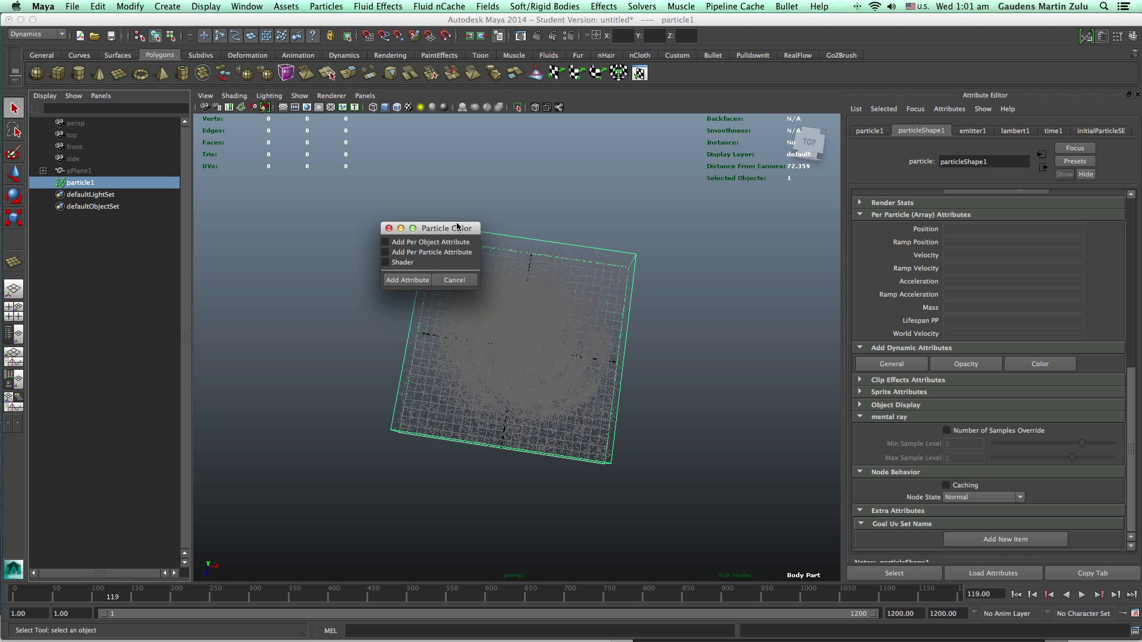
pyautogui.moveTo(457, 225); pyautogui.dragTo(469, 227)
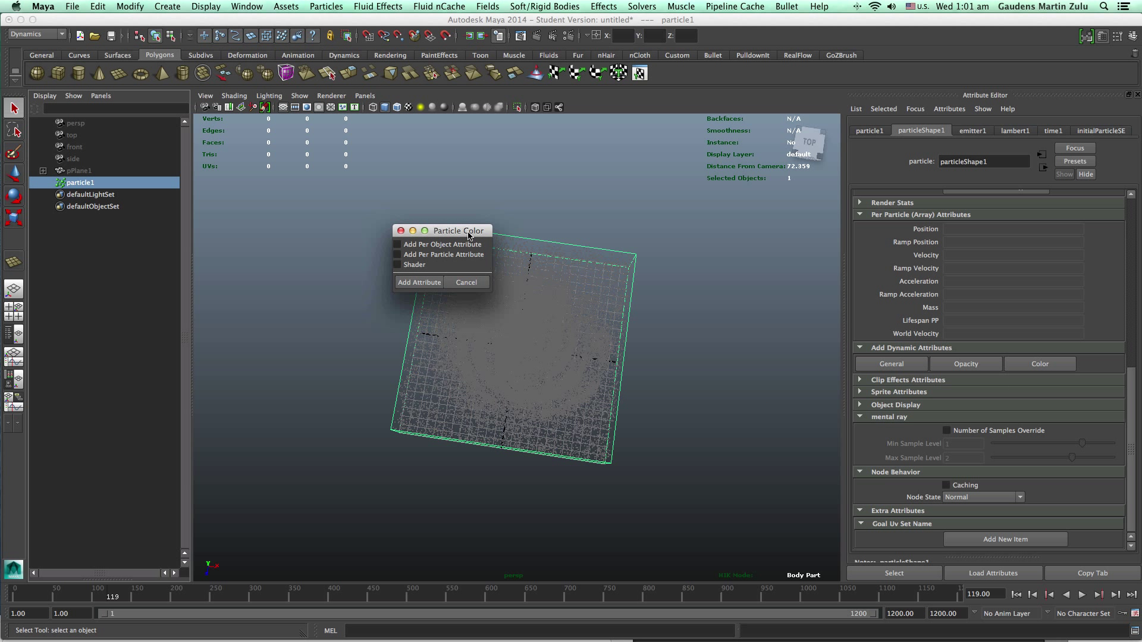
pyautogui.click(418, 246)
pyautogui.click(418, 255)
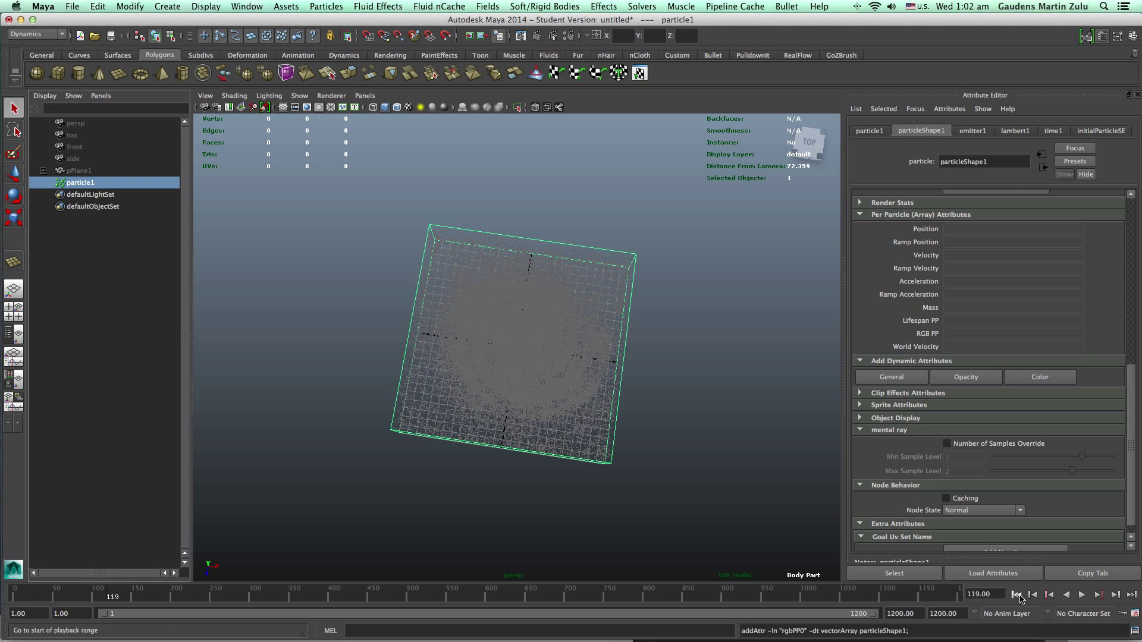
# - Replay the galaxy-coloured simulation to frame 631, viewing it from the side, then rewind to frame 1
pyautogui.click(1016, 594)
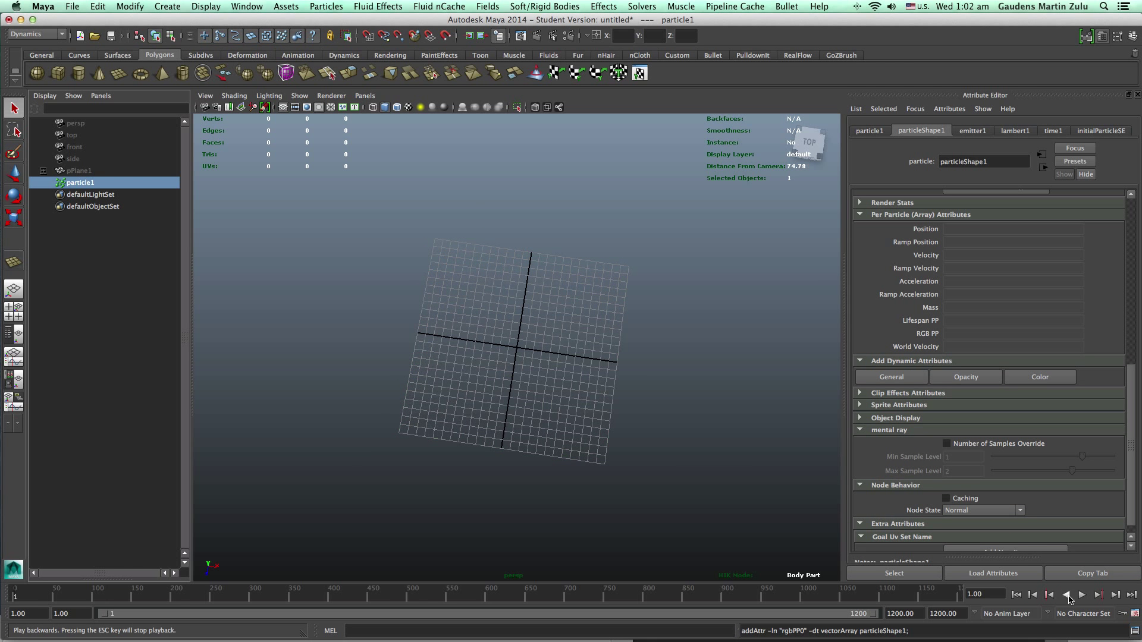
pyautogui.click(1082, 595)
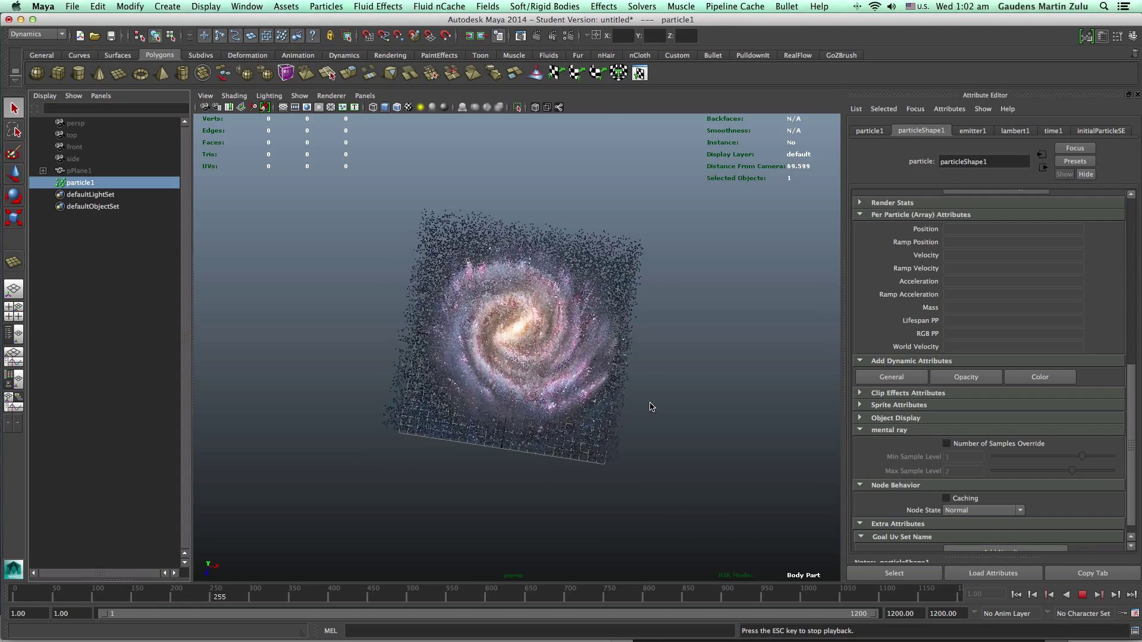
pyautogui.keyDown('alt'); pyautogui.moveTo(651, 406); pyautogui.dragTo(648, 344); pyautogui.keyUp('alt')
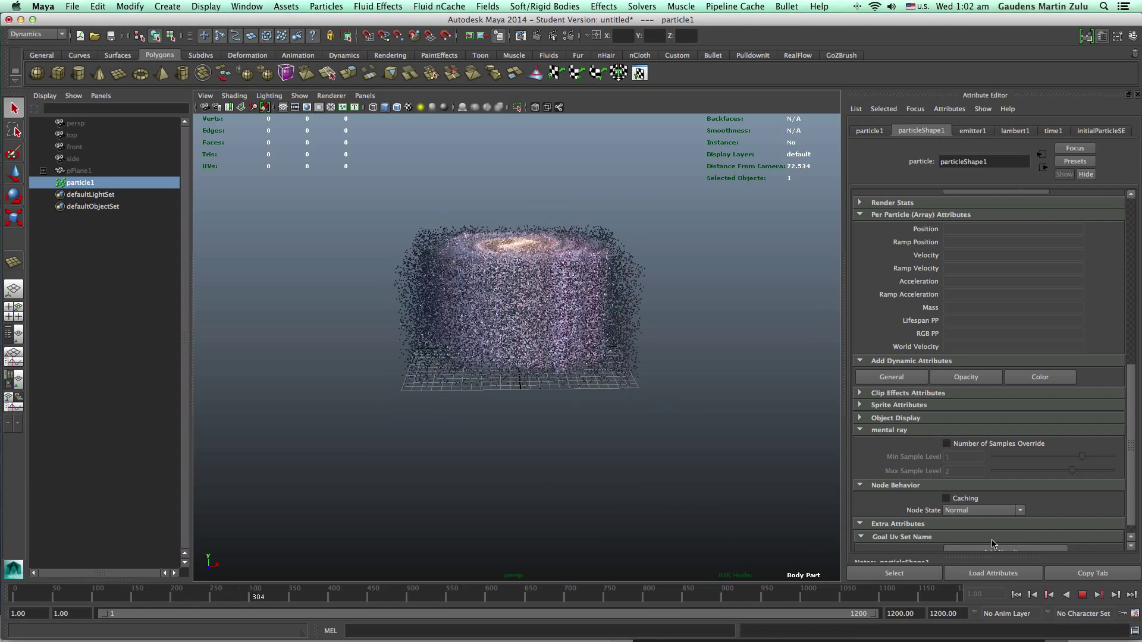
pyautogui.click(1083, 595)
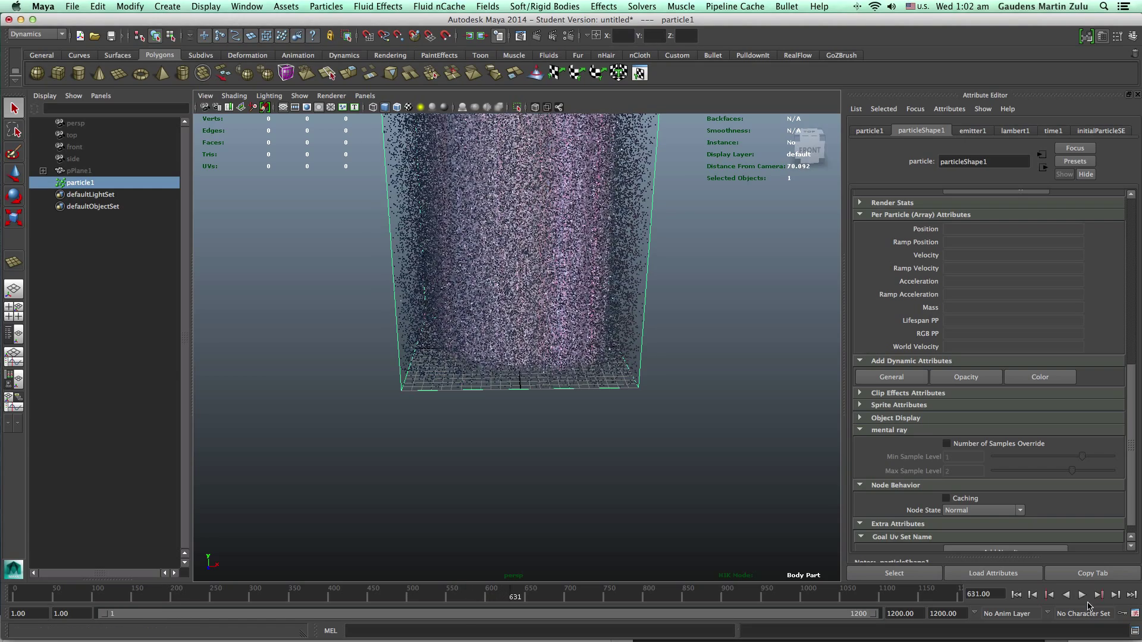
pyautogui.click(1015, 594)
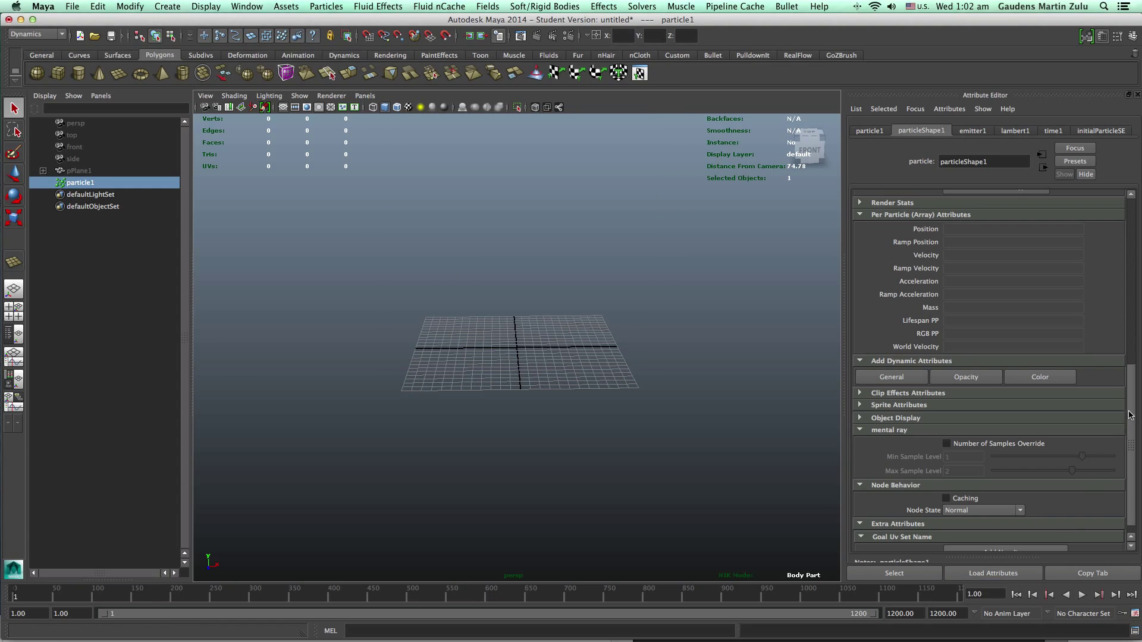
pyautogui.moveTo(1129, 415); pyautogui.dragTo(1130, 196)
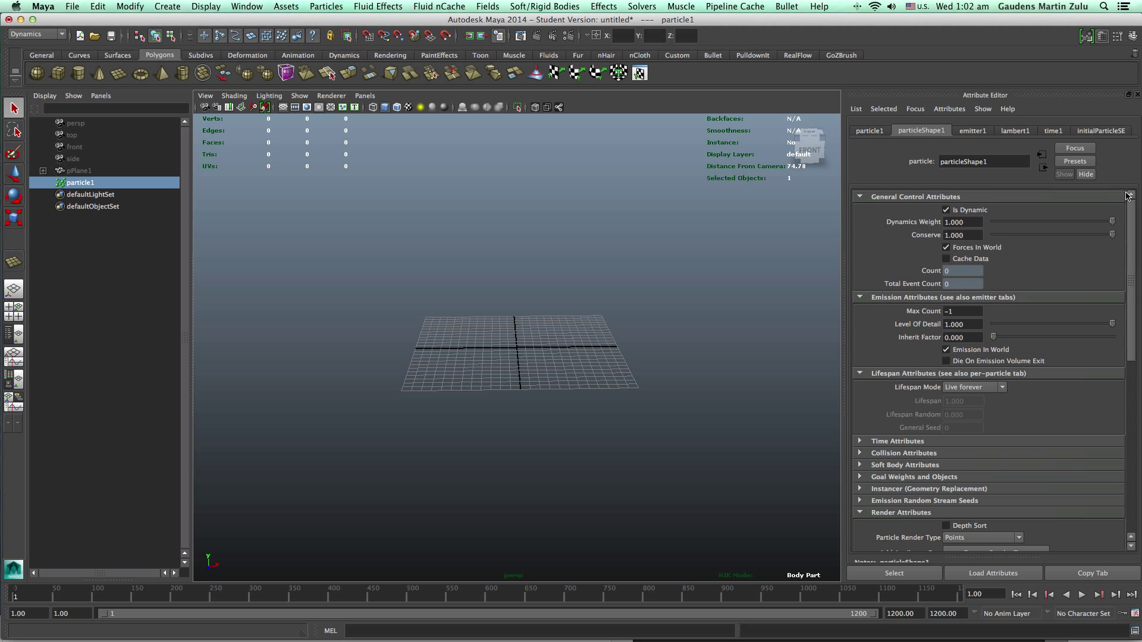
# - Set emitter1's emission Speed to 0 and Max Distance to 3
pyautogui.click(971, 132)
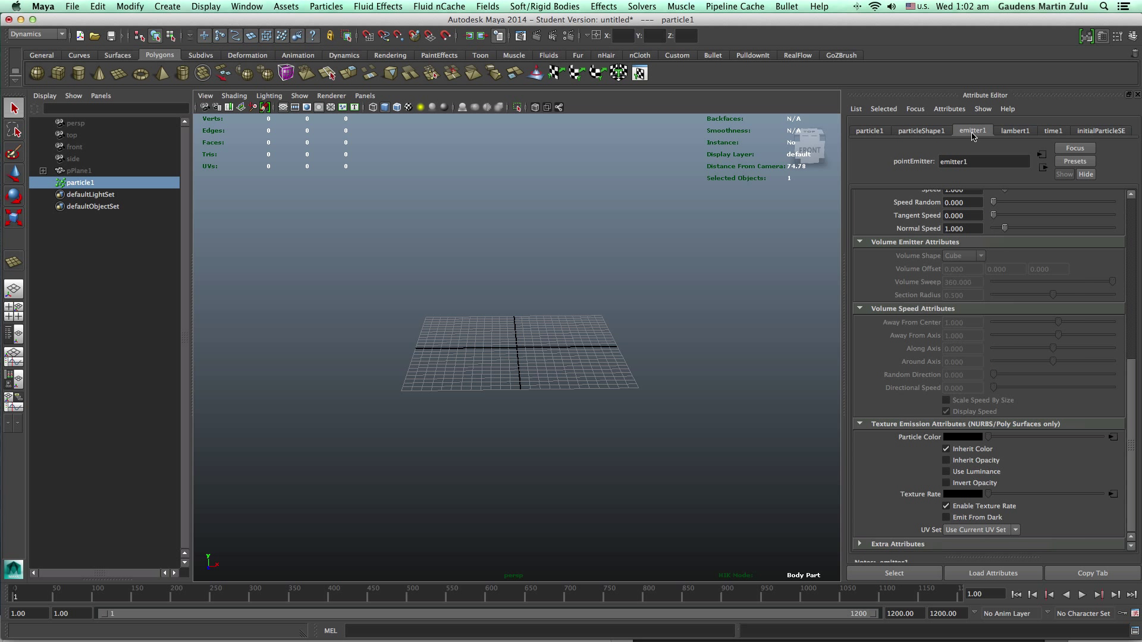
pyautogui.moveTo(1129, 378); pyautogui.dragTo(1132, 283)
pyautogui.scroll(3, 1133, 297)
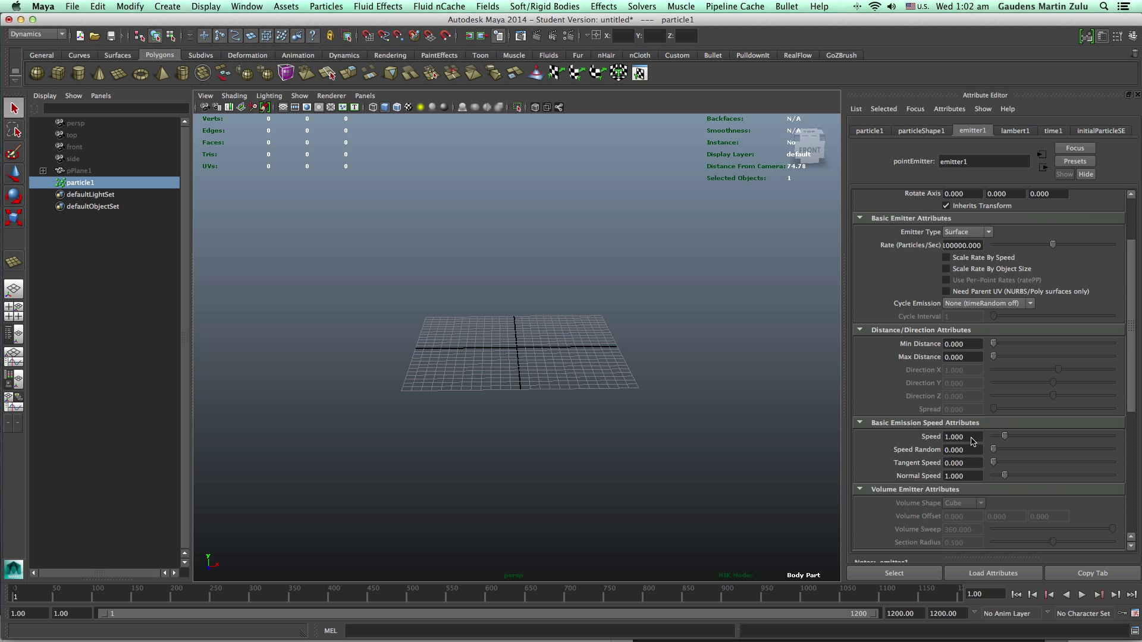
pyautogui.moveTo(971, 440); pyautogui.dragTo(940, 440)
pyautogui.click(969, 358)
pyautogui.write('3')
pyautogui.press('Return')
pyautogui.moveTo(1131, 330); pyautogui.dragTo(1129, 239)
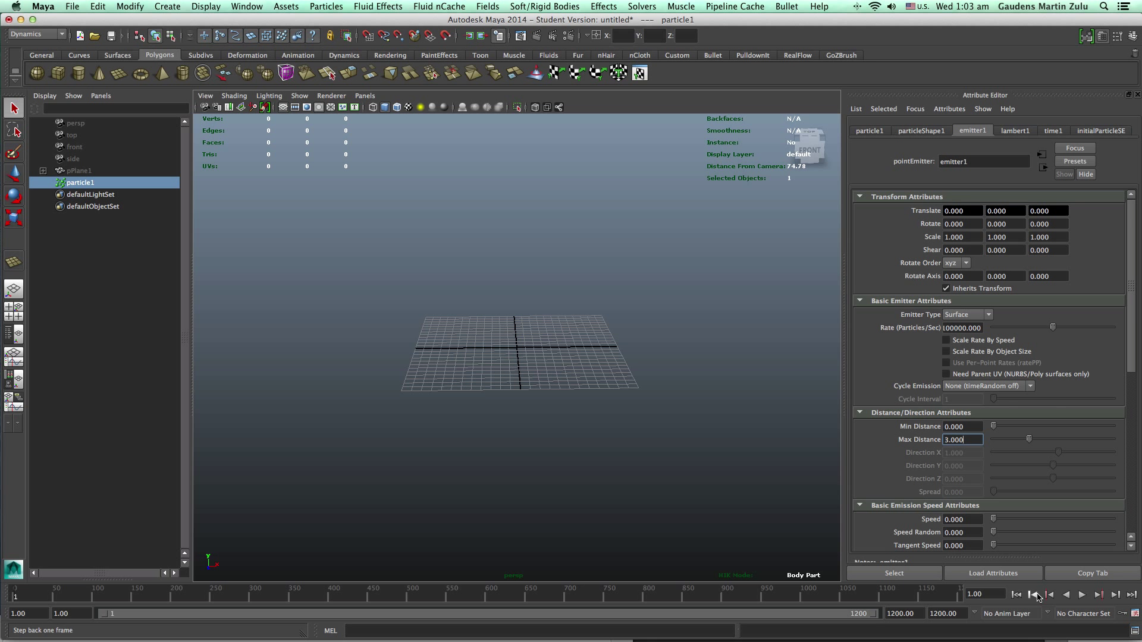
# - Play the simulation to frame 468, then orbit and dolly through the particle slab
pyautogui.click(1082, 595)
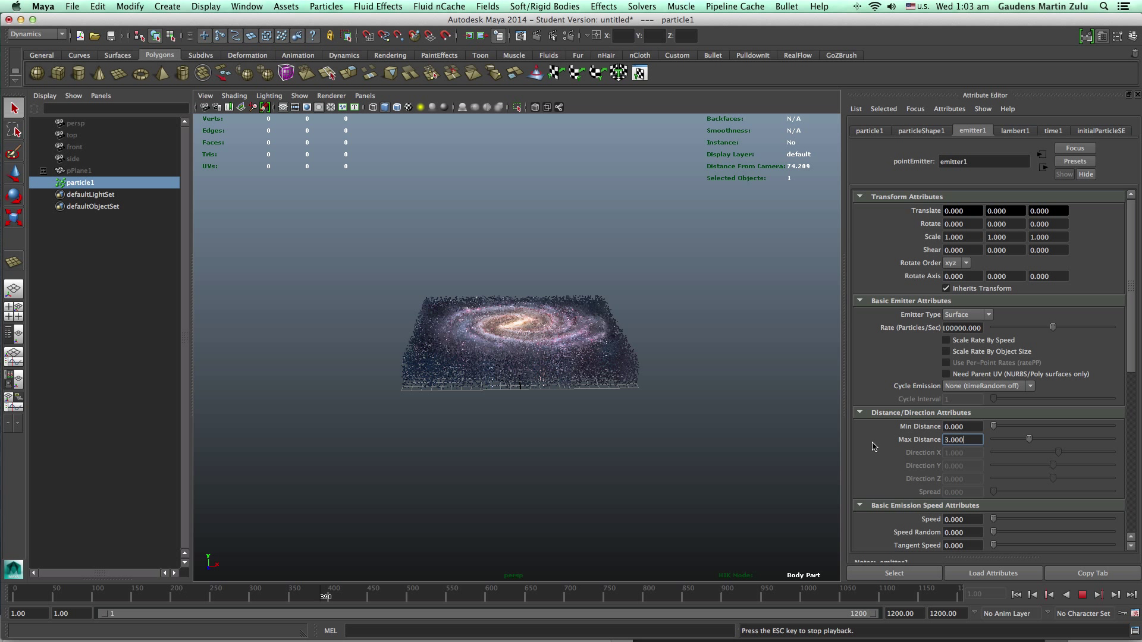
pyautogui.click(1081, 595)
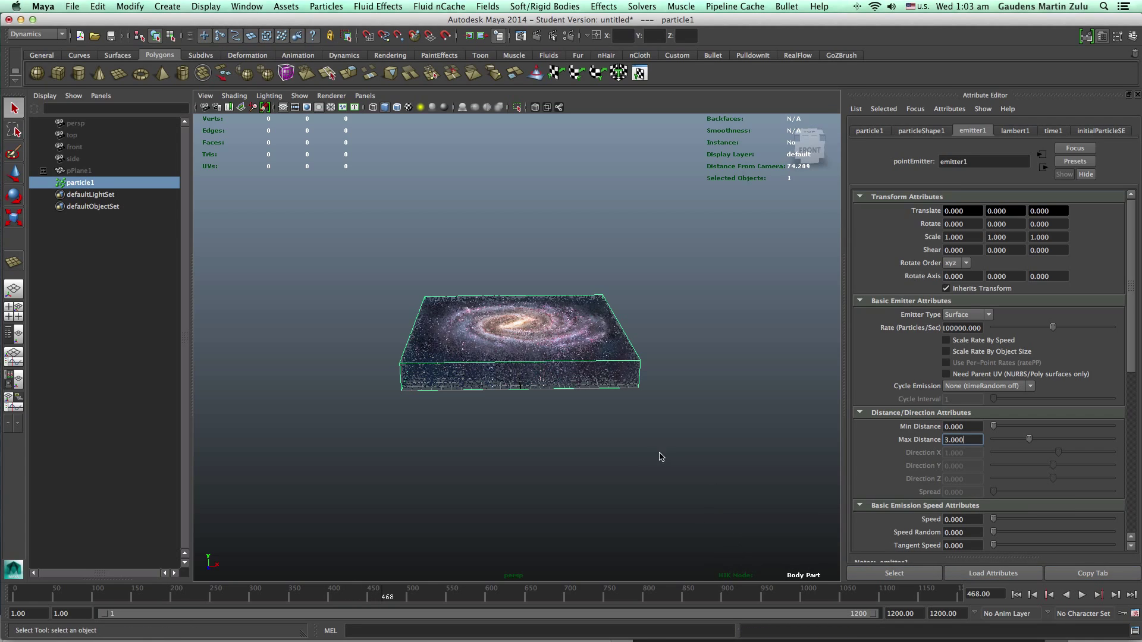
pyautogui.keyDown('alt'); pyautogui.moveTo(659, 456); pyautogui.dragTo(713, 440); pyautogui.keyUp('alt')
pyautogui.scroll(5, 803, 477)
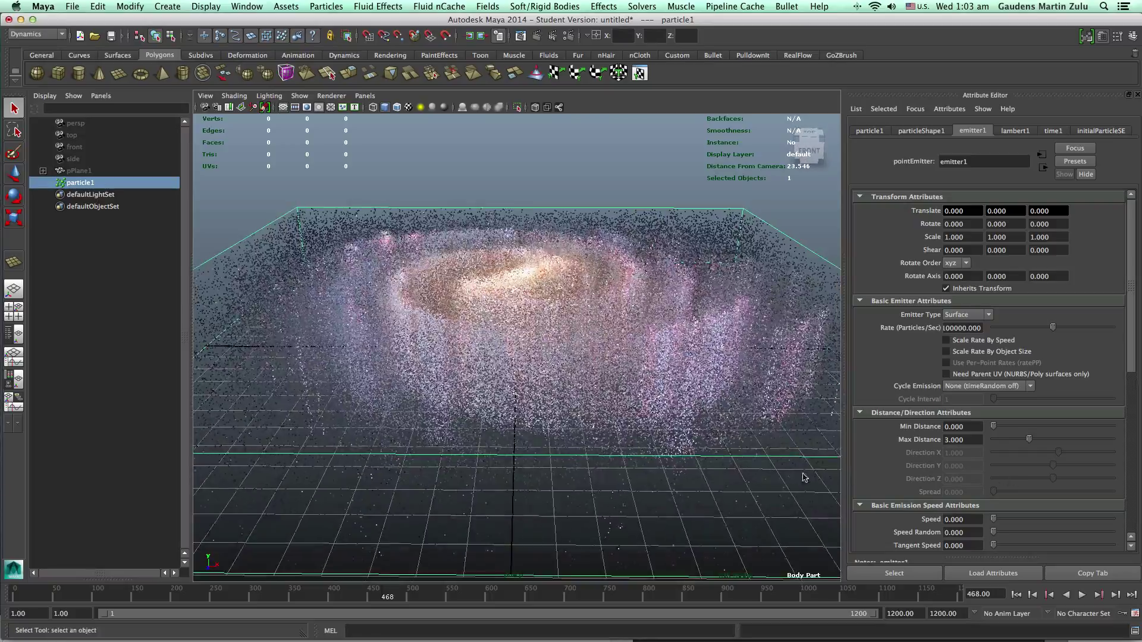
pyautogui.keyDown('alt'); pyautogui.moveTo(803, 477); pyautogui.dragTo(826, 452); pyautogui.keyUp('alt')
pyautogui.keyDown('alt'); pyautogui.moveTo(827, 451); pyautogui.dragTo(871, 512, button='right'); pyautogui.keyUp('alt')
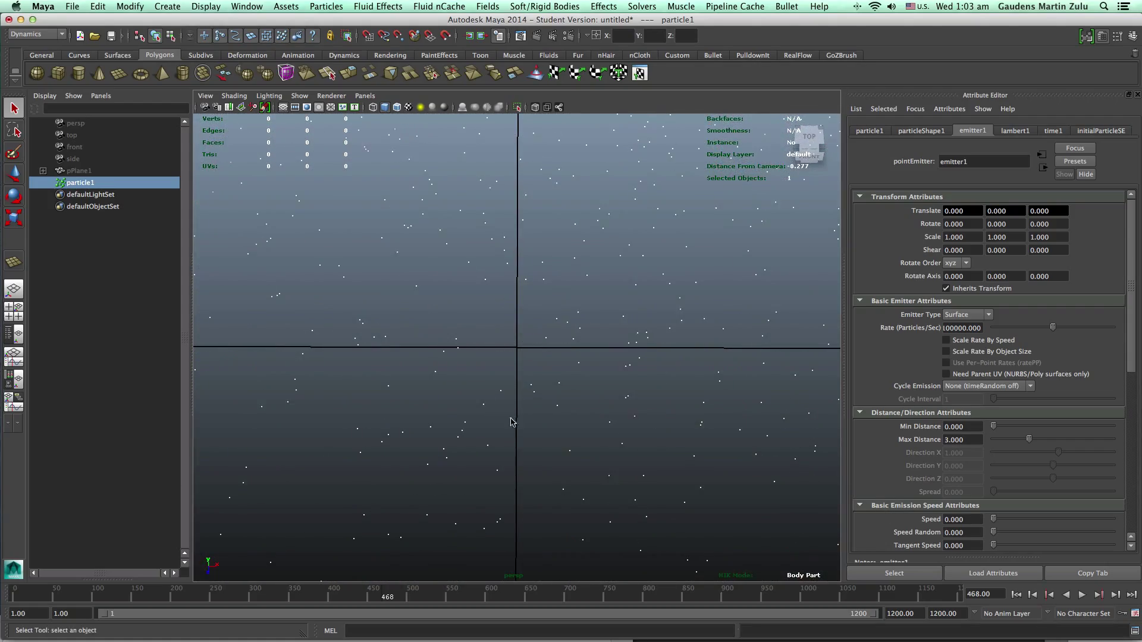
pyautogui.keyDown('alt'); pyautogui.moveTo(511, 422); pyautogui.dragTo(774, 481, button='right'); pyautogui.keyUp('alt')
pyautogui.keyDown('alt'); pyautogui.moveTo(606, 447); pyautogui.dragTo(420, 347, button='right'); pyautogui.keyUp('alt')
pyautogui.keyDown('alt'); pyautogui.moveTo(420, 347); pyautogui.dragTo(563, 427); pyautogui.keyUp('alt')
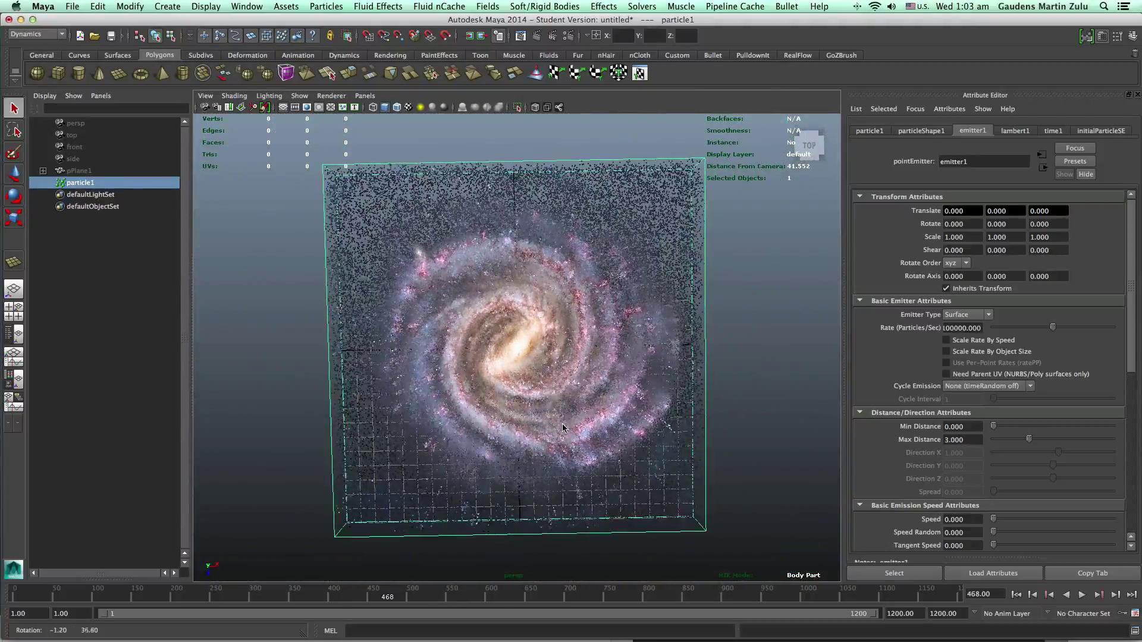
pyautogui.keyDown('alt'); pyautogui.moveTo(653, 445); pyautogui.dragTo(812, 473, button='right'); pyautogui.keyUp('alt')
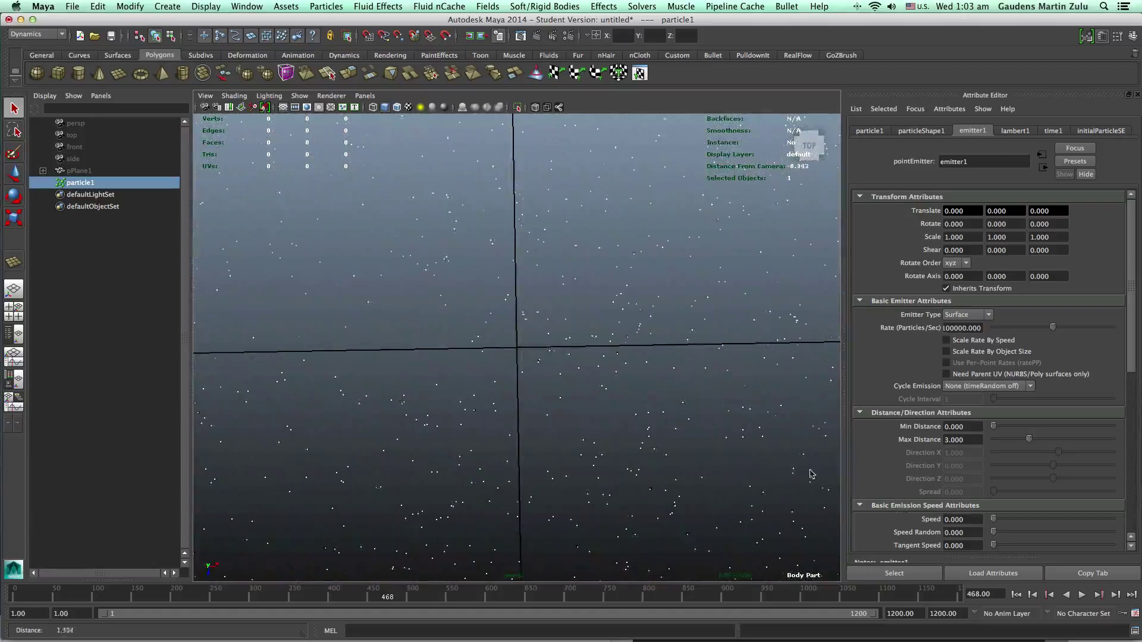
pyautogui.scroll(-10, 634, 455)
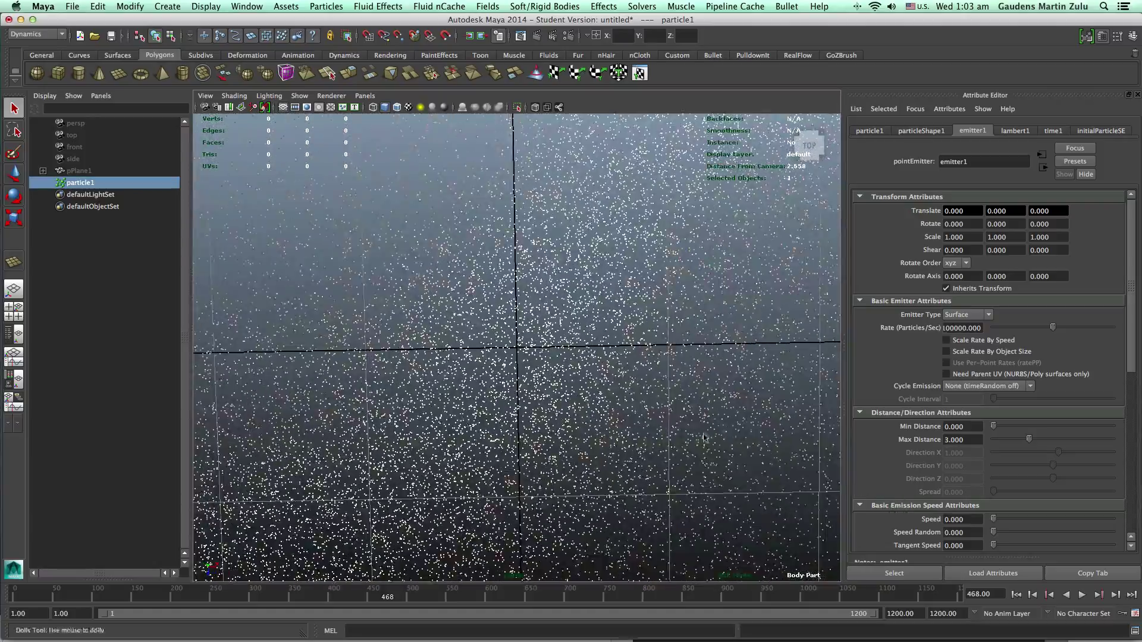
pyautogui.keyDown('alt'); pyautogui.moveTo(737, 426); pyautogui.dragTo(564, 368, button='right'); pyautogui.keyUp('alt')
# - Deselect the particles and tilt the camera to view the galaxy face-on up close
pyautogui.click(754, 388)
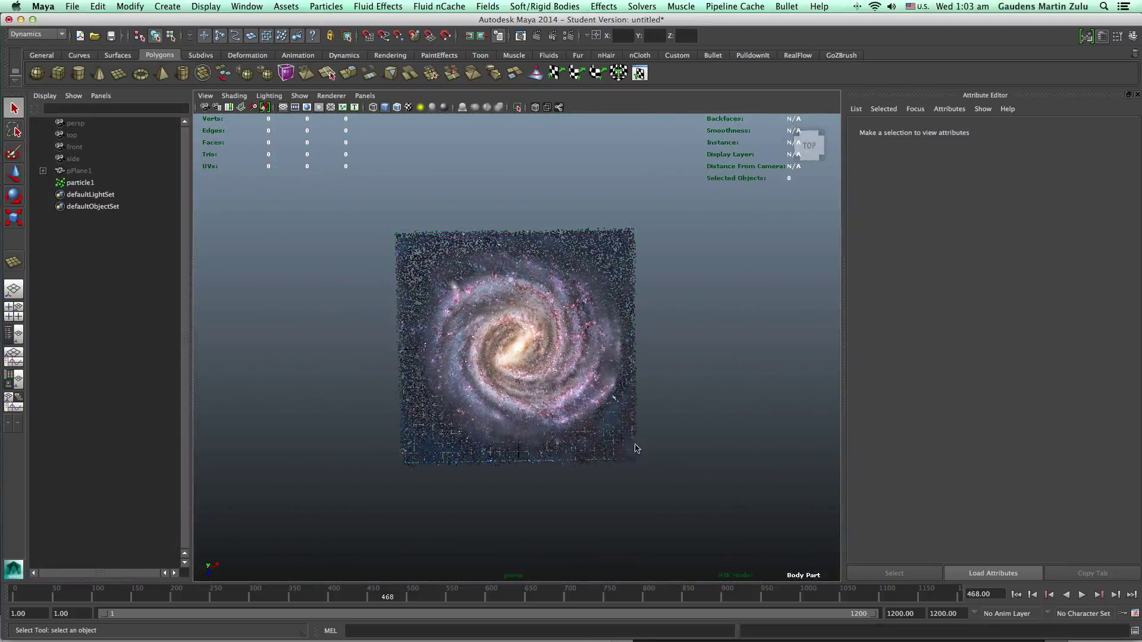
pyautogui.scroll(5, 819, 464)
pyautogui.keyDown('alt'); pyautogui.moveTo(819, 464); pyautogui.dragTo(535, 420, button='right'); pyautogui.keyUp('alt')
pyautogui.keyDown('alt'); pyautogui.moveTo(535, 421); pyautogui.dragTo(601, 458); pyautogui.keyUp('alt')
pyautogui.keyDown('alt'); pyautogui.moveTo(600, 458); pyautogui.dragTo(414, 333, button='right'); pyautogui.keyUp('alt')
pyautogui.keyDown('alt'); pyautogui.moveTo(413, 333); pyautogui.dragTo(547, 399); pyautogui.keyUp('alt')
pyautogui.keyDown('alt'); pyautogui.moveTo(547, 398); pyautogui.dragTo(956, 455, button='right'); pyautogui.keyUp('alt')
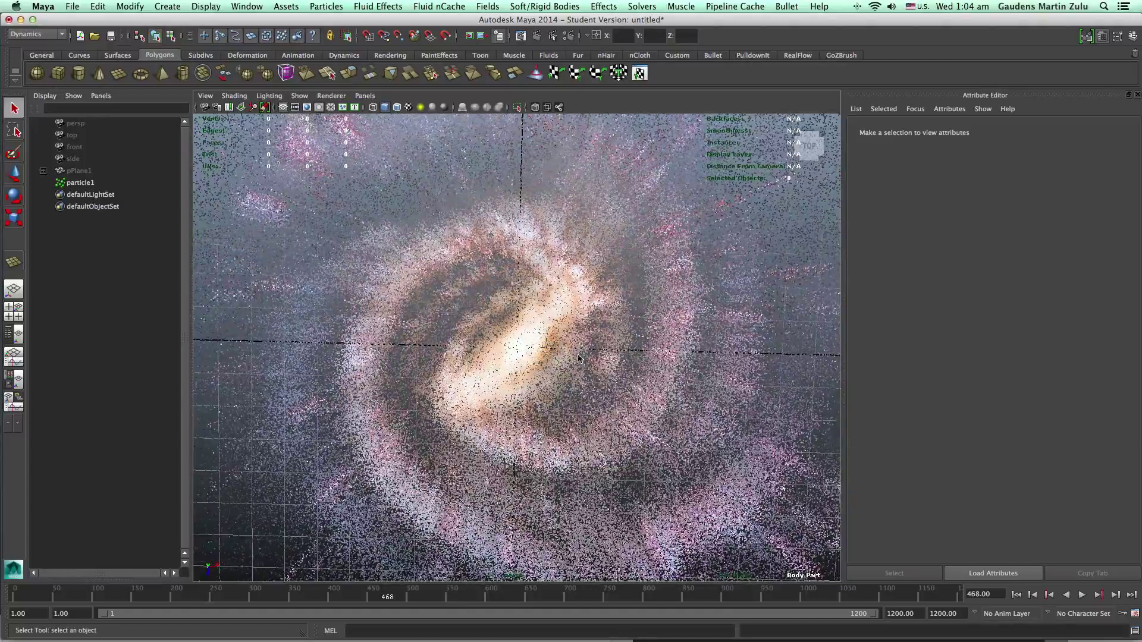
pyautogui.keyDown('alt'); pyautogui.moveTo(578, 359); pyautogui.dragTo(382, 359, button='right'); pyautogui.keyUp('alt')
pyautogui.keyDown('alt'); pyautogui.moveTo(619, 413); pyautogui.dragTo(710, 420, button='right'); pyautogui.keyUp('alt')
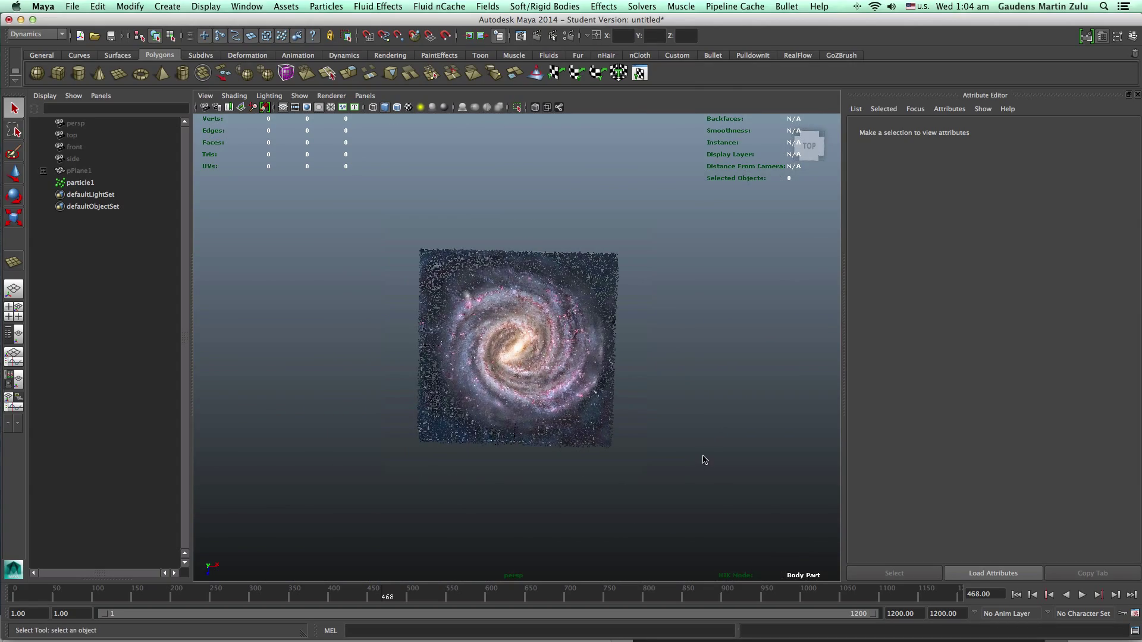
# - Rotate particle1 slightly, then rewind and replay the simulation from frame 1
pyautogui.click(594, 448)
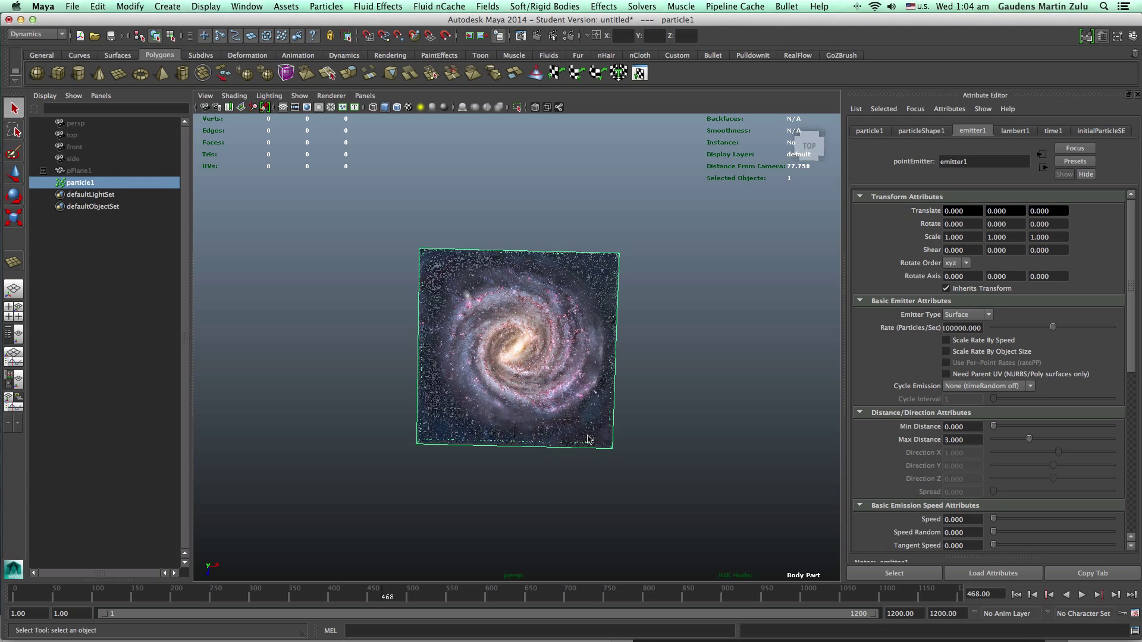
pyautogui.press('e')
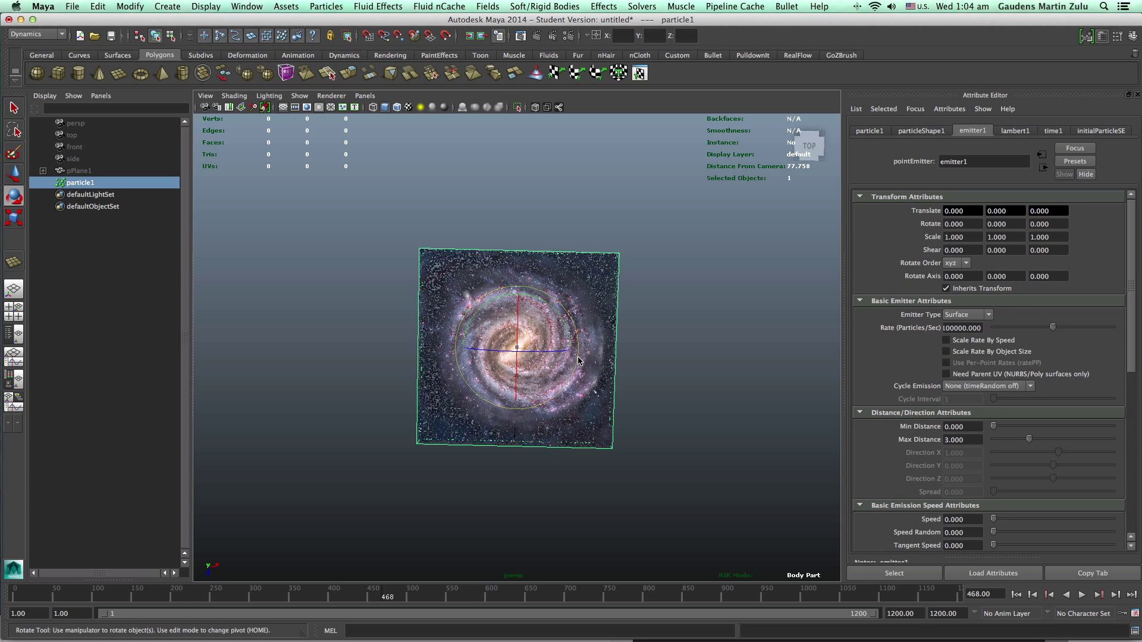
pyautogui.moveTo(578, 360); pyautogui.dragTo(546, 349)
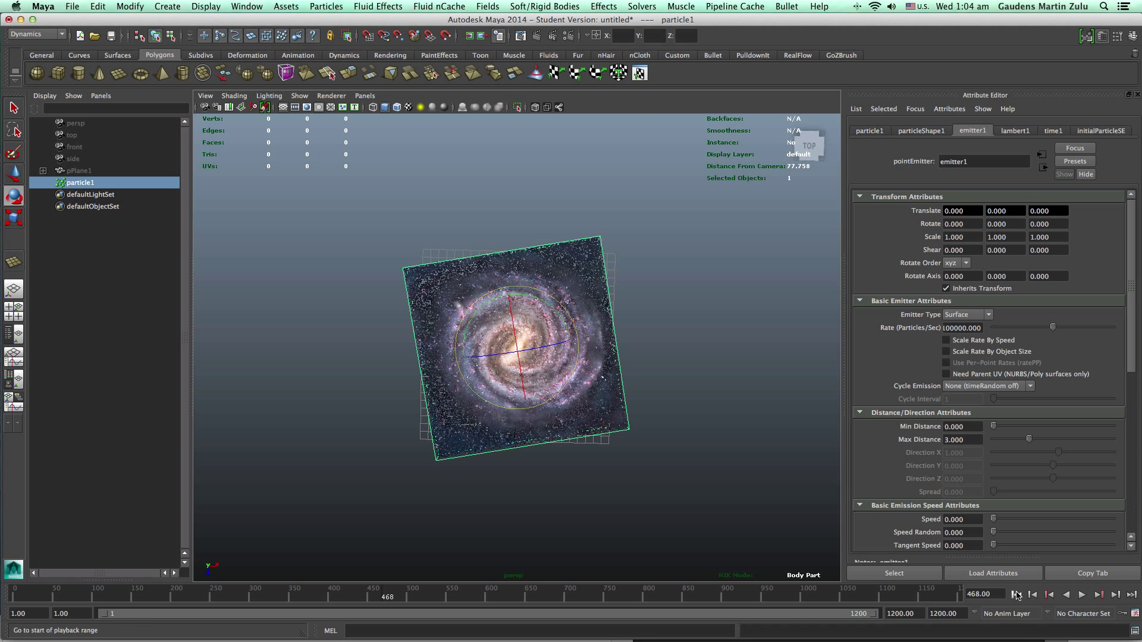
pyautogui.click(1015, 594)
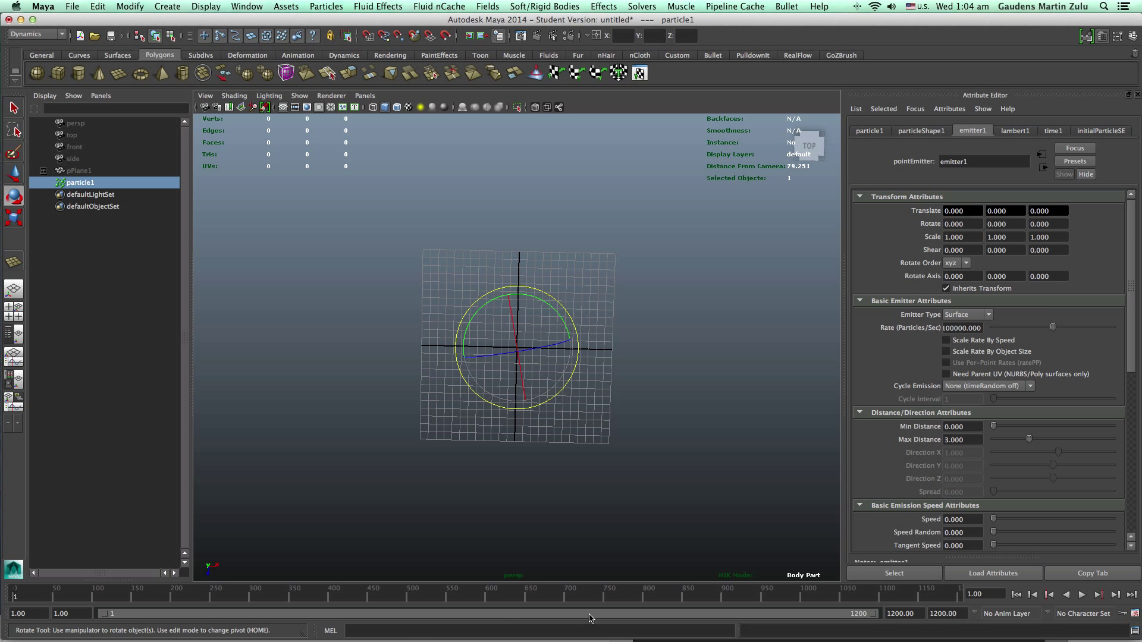
pyautogui.hotkey('alt', 'v')
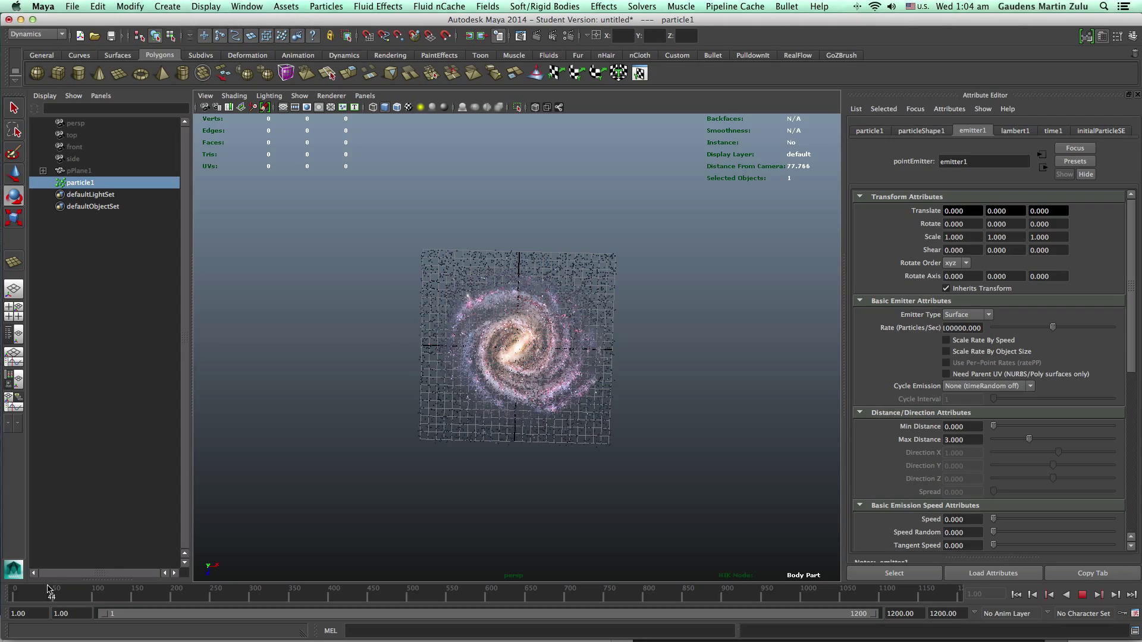
# - Stop playback at frame 45 and orbit from a low front view to a top-down galaxy view
pyautogui.click(50, 590)
pyautogui.keyDown('alt'); pyautogui.moveTo(587, 528); pyautogui.dragTo(612, 421); pyautogui.keyUp('alt')
pyautogui.keyDown('alt'); pyautogui.moveTo(652, 426); pyautogui.dragTo(981, 488, button='right'); pyautogui.keyUp('alt')
pyautogui.scroll(10, 739, 434)
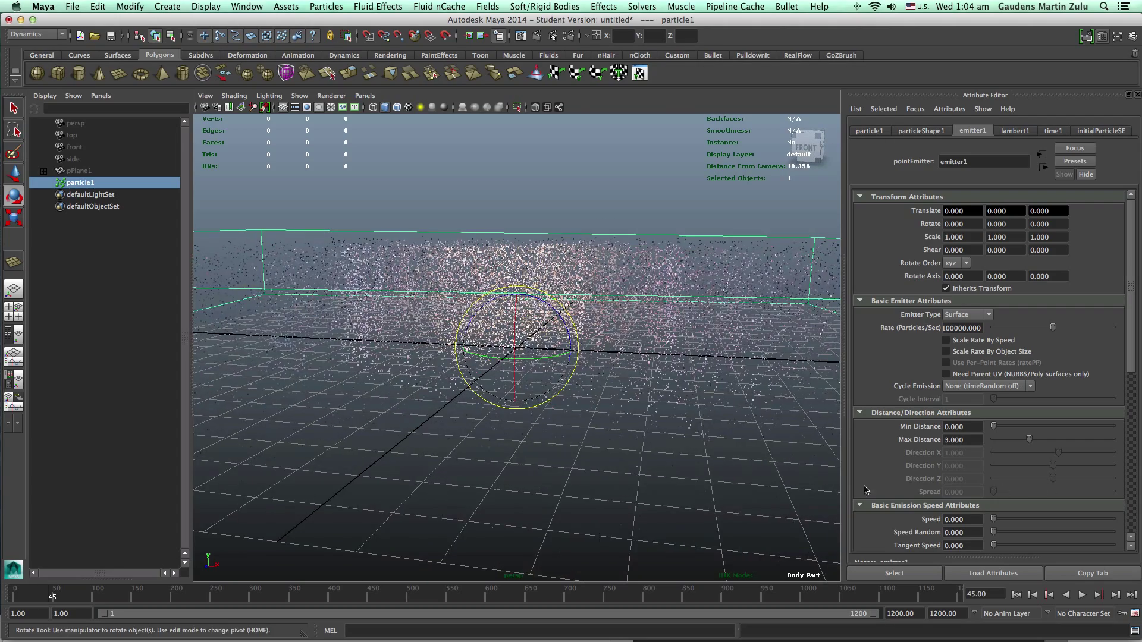
pyautogui.scroll(-10, 653, 471)
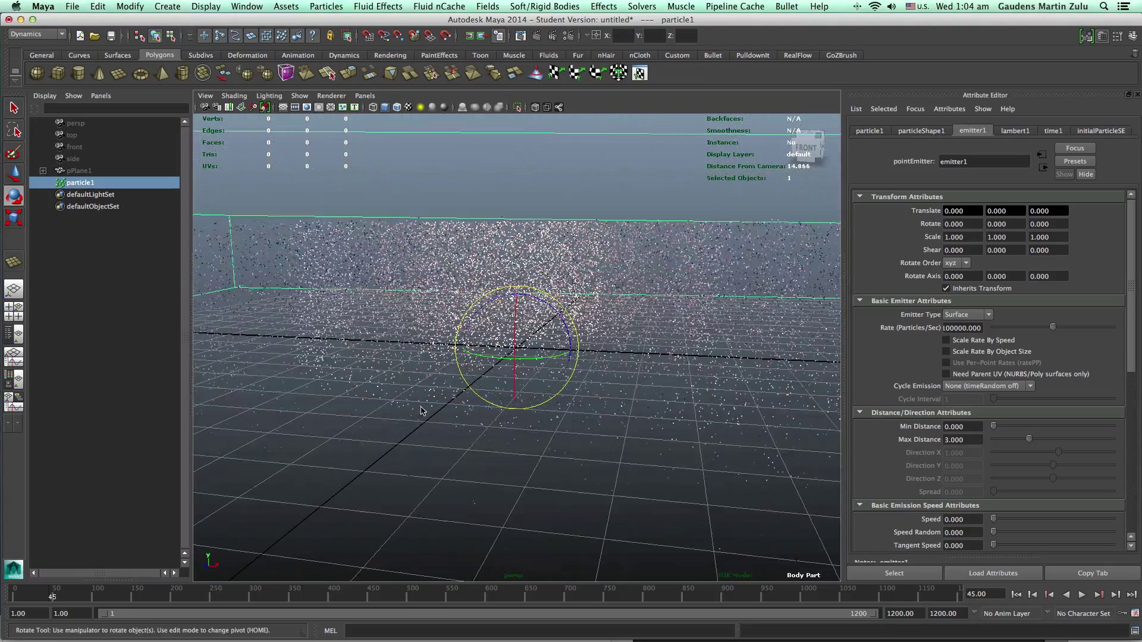
pyautogui.keyDown('alt'); pyautogui.moveTo(601, 380); pyautogui.dragTo(543, 499); pyautogui.keyUp('alt')
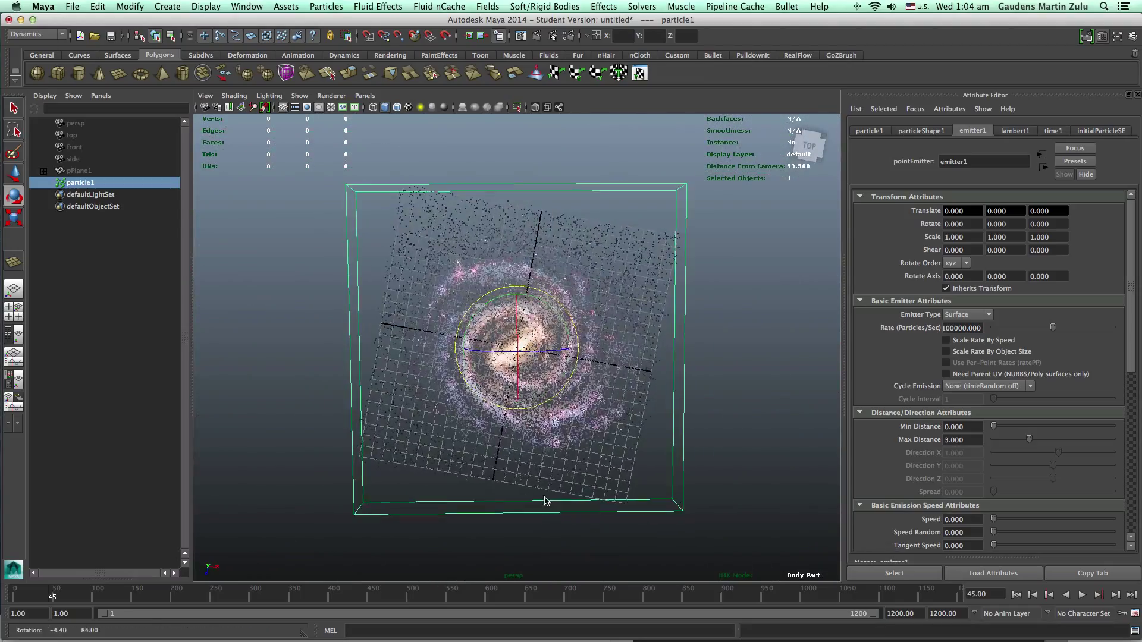
# - Zoom in and out on the galaxy, then rewind to frame 1
pyautogui.scroll(10, 543, 500)
pyautogui.scroll(-10, 597, 403)
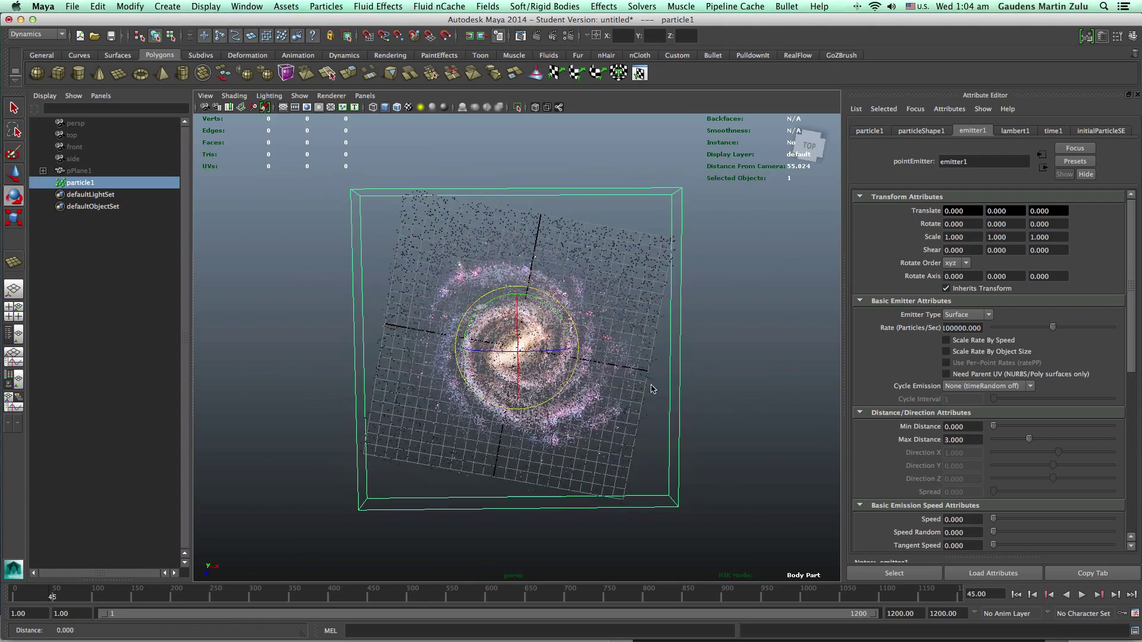
pyautogui.scroll(-5, 597, 406)
pyautogui.scroll(5, 601, 409)
pyautogui.scroll(-3, 604, 412)
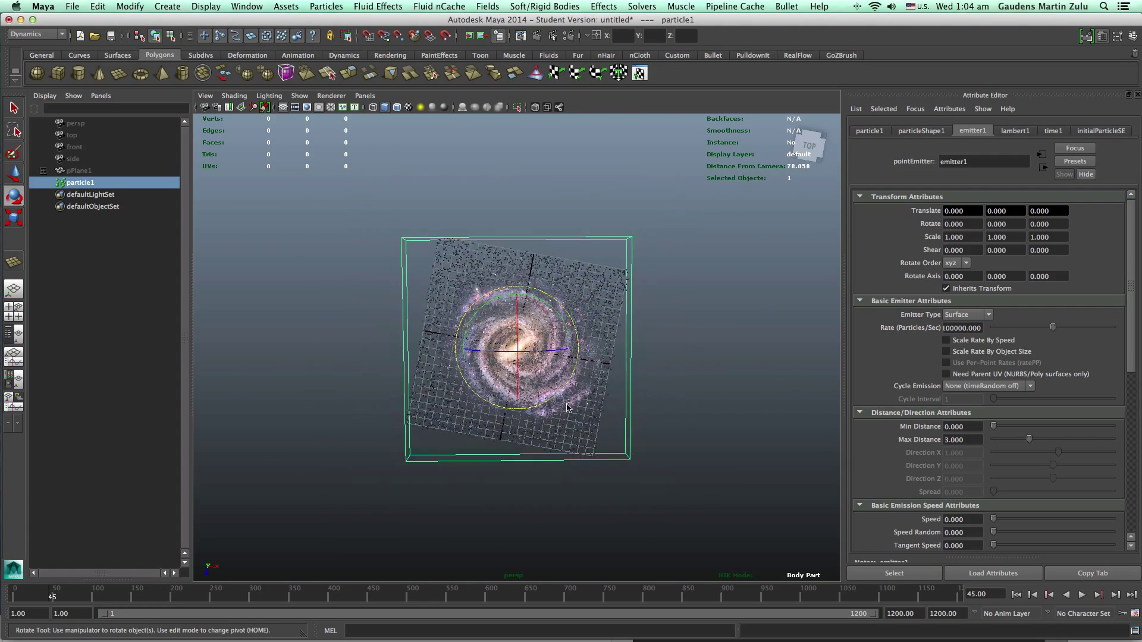
pyautogui.scroll(4, 713, 432)
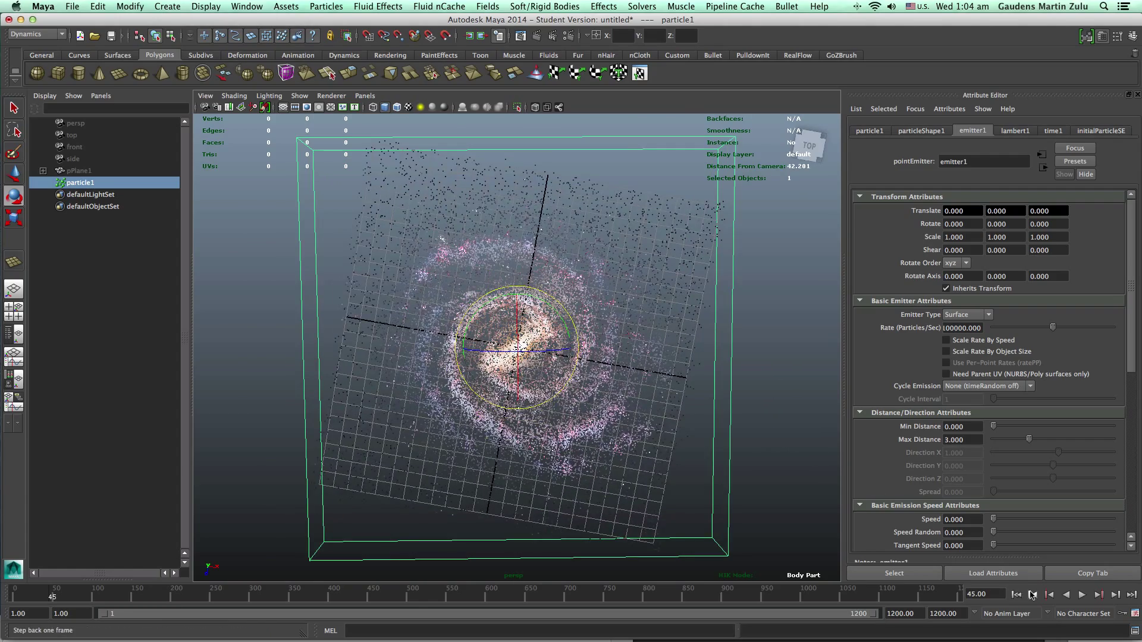
pyautogui.click(1016, 594)
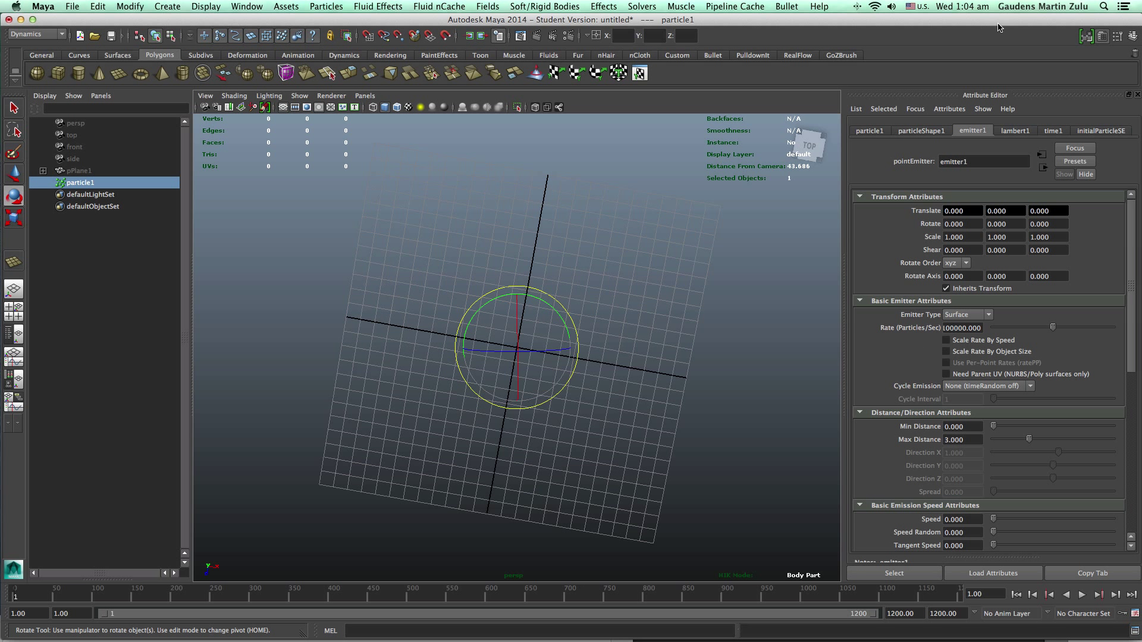
# - Switch the Attribute Editor from particleShape1 to the particle1 transform's attributes
pyautogui.moveTo(998, 25)
pyautogui.mouseDown()
pyautogui.moveTo(839, 22)
pyautogui.moveTo(996, 4)
pyautogui.mouseUp()
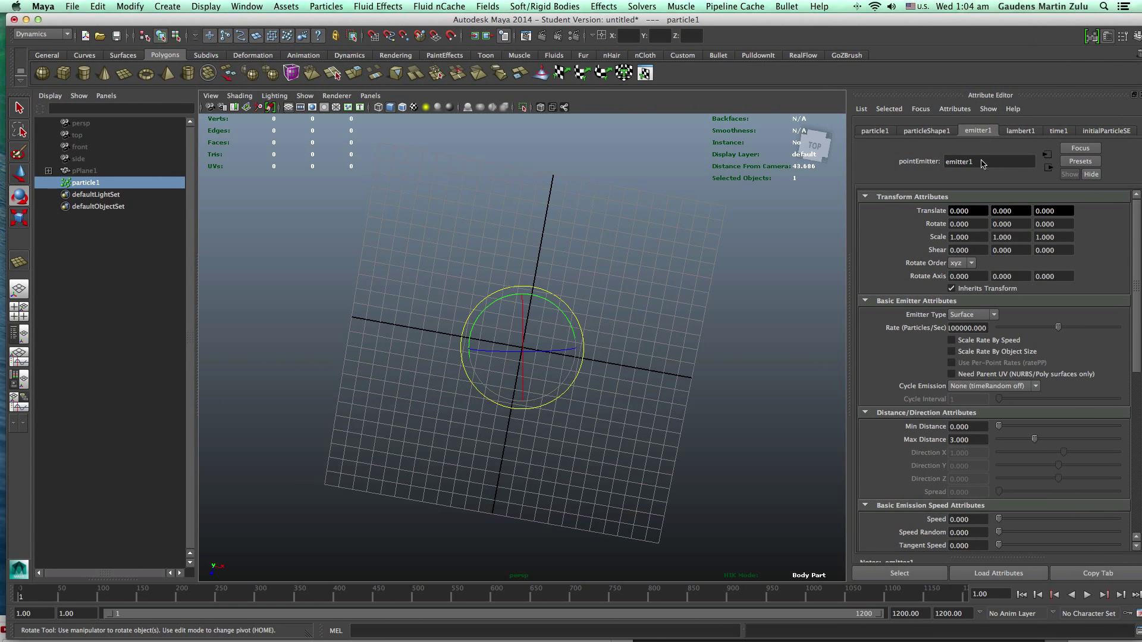
pyautogui.click(907, 135)
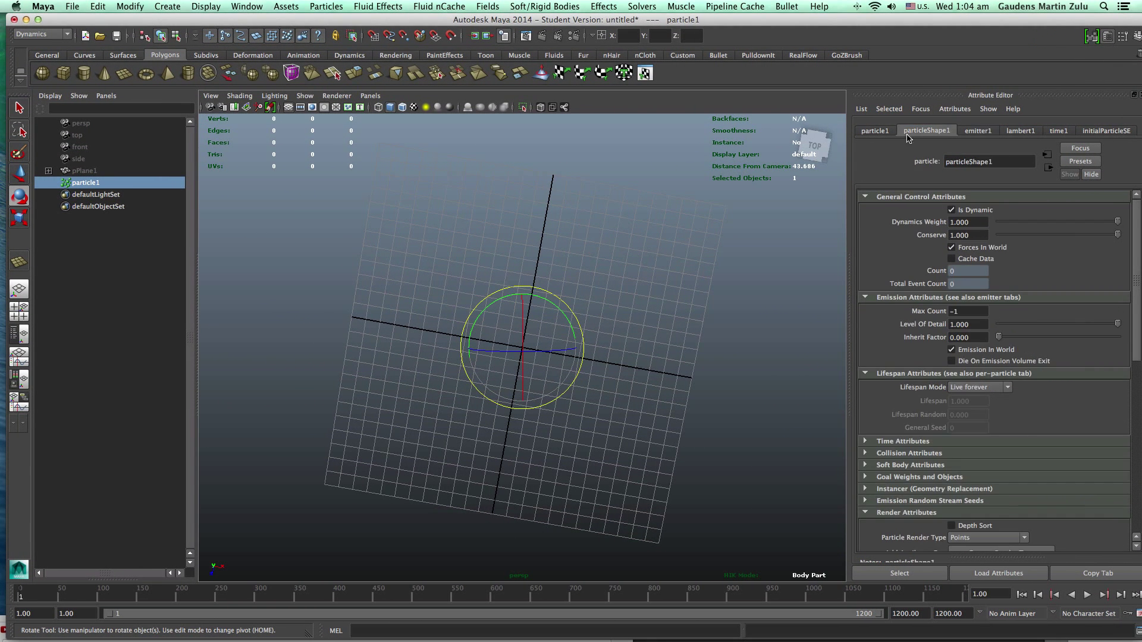
pyautogui.click(885, 132)
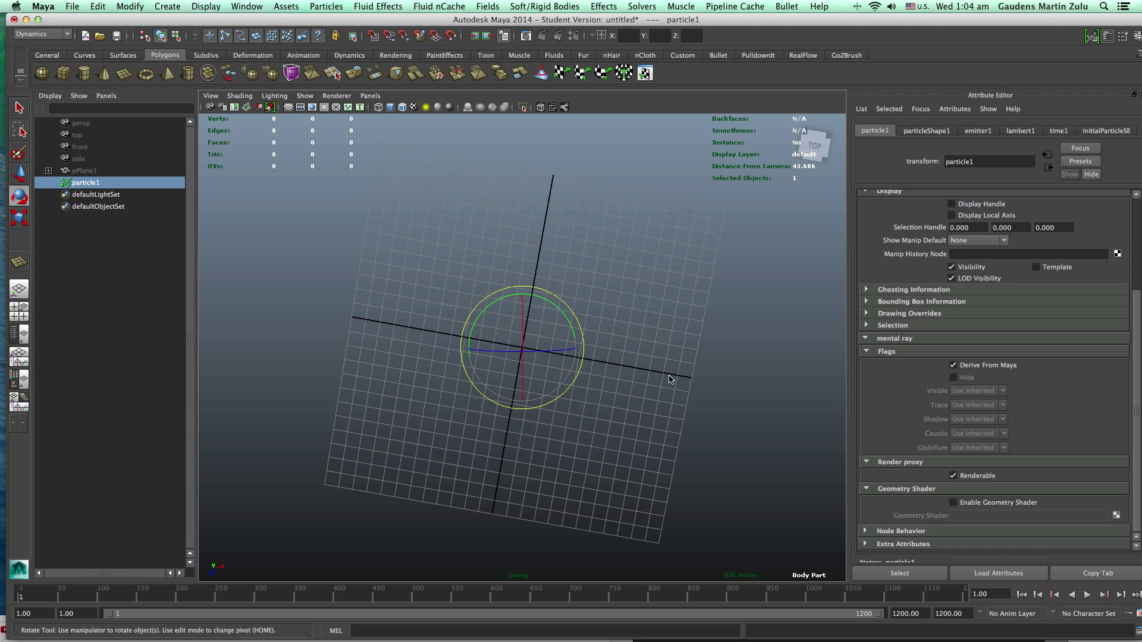